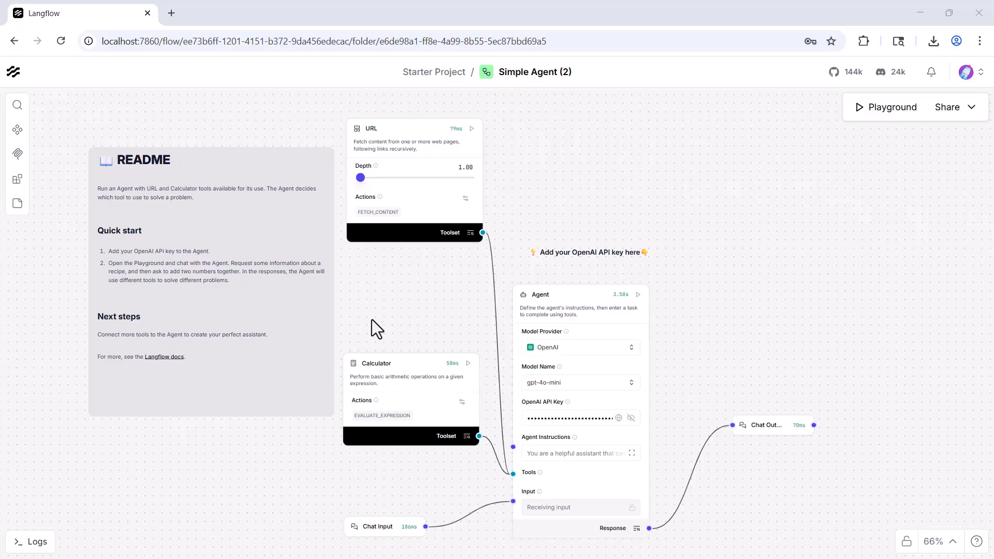
Step: Create a new flow from the Travel Planning Agents template and collapse the components sidebar
{"action": "left_click", "coordinate": [17, 74]}
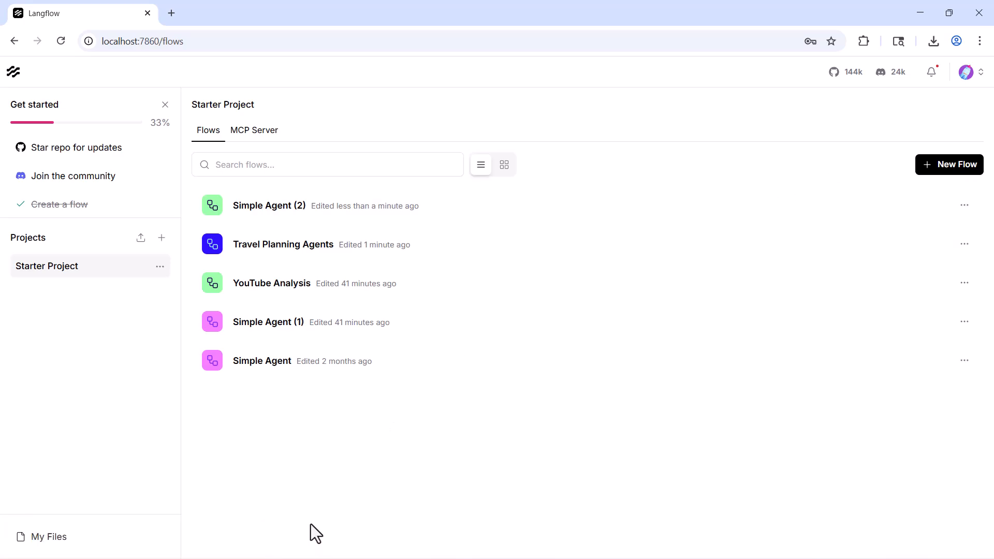
{"action": "left_click", "coordinate": [938, 163]}
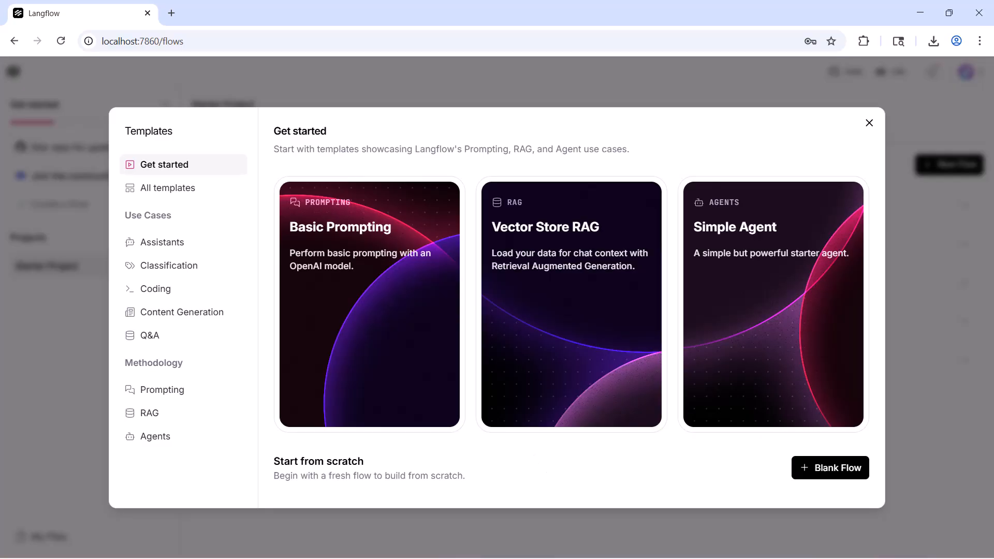
{"action": "left_click", "coordinate": [150, 187]}
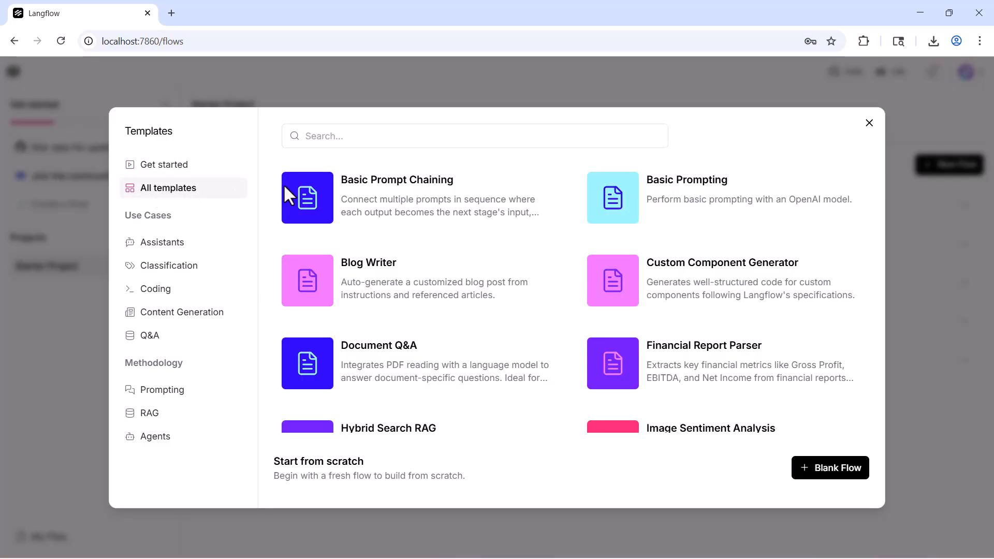
{"action": "scroll", "coordinate": [550, 396], "scroll_direction": "down", "scroll_amount": 12}
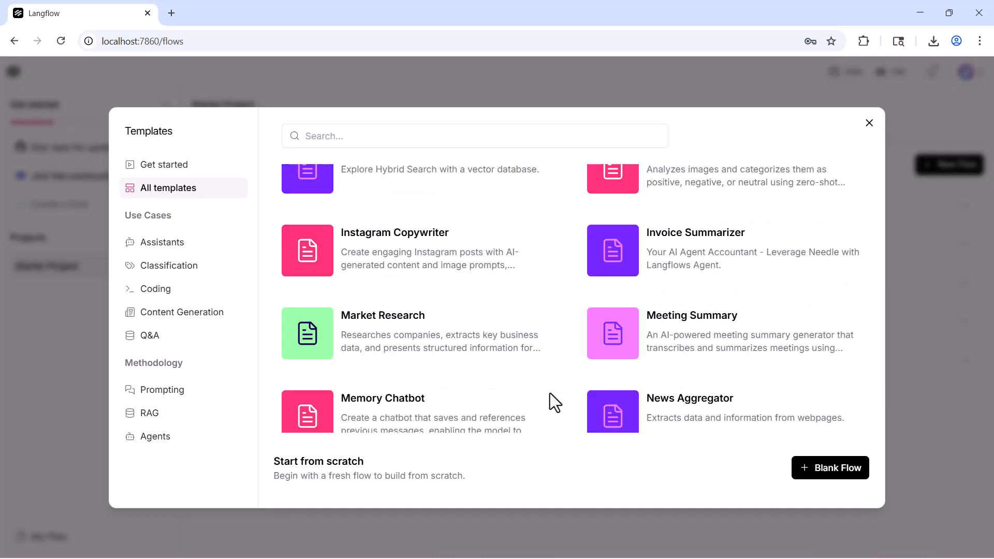
{"action": "scroll", "coordinate": [550, 392], "scroll_direction": "down", "scroll_amount": 8}
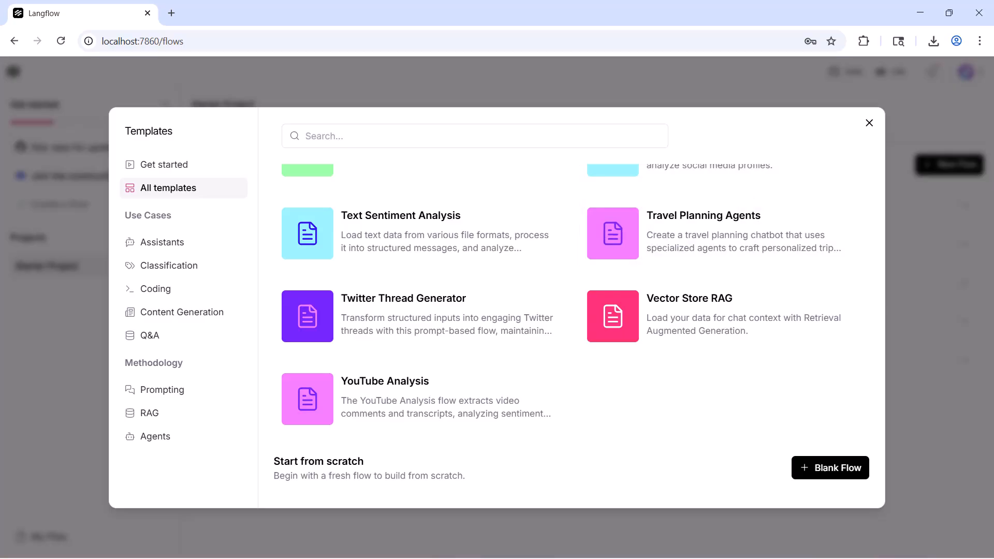
{"action": "left_click", "coordinate": [701, 247]}
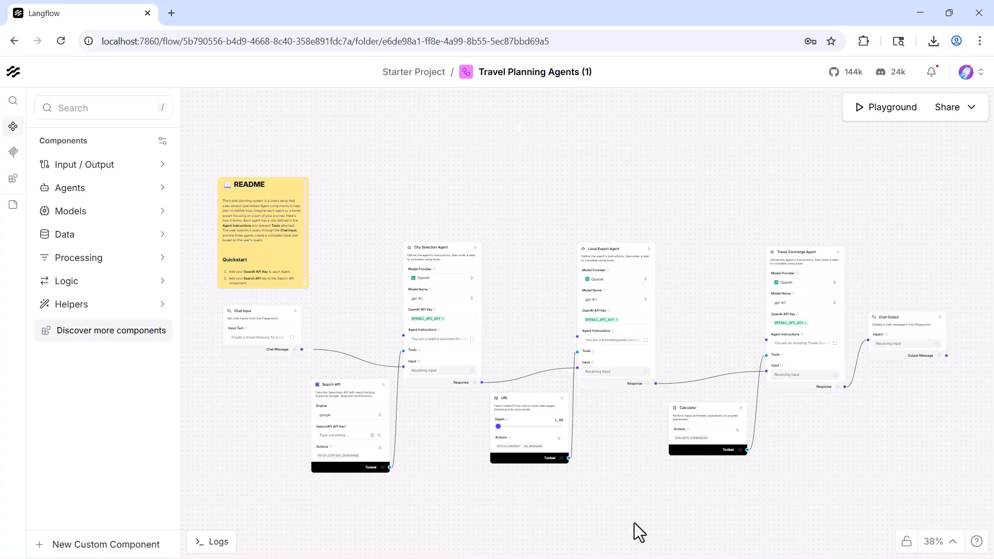
{"action": "left_click", "coordinate": [10, 125]}
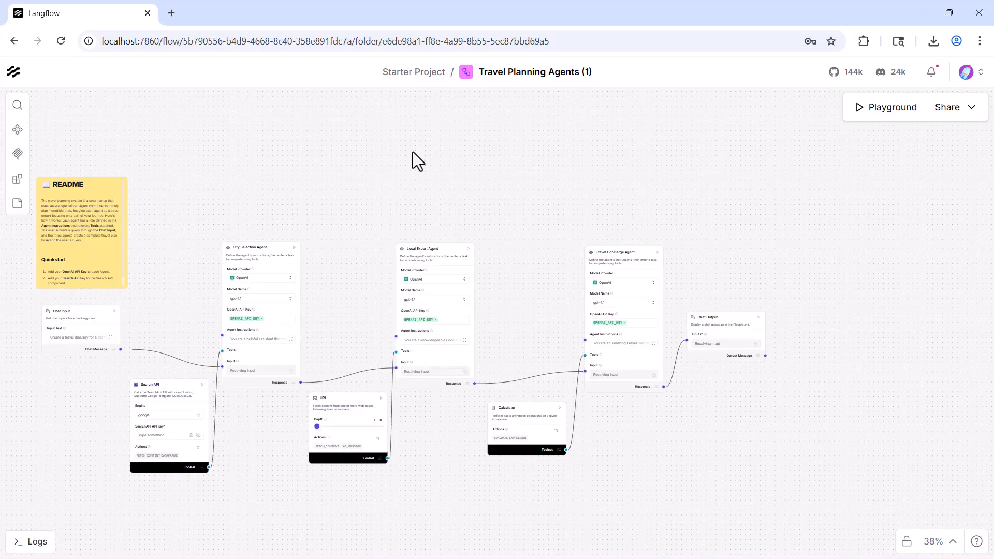
Step: Examine the overall layout of the travel planning flow, from Chat Input through the three agents to Chat Output
{"action": "left_click_drag", "start_coordinate": [454, 194], "coordinate": [535, 193]}
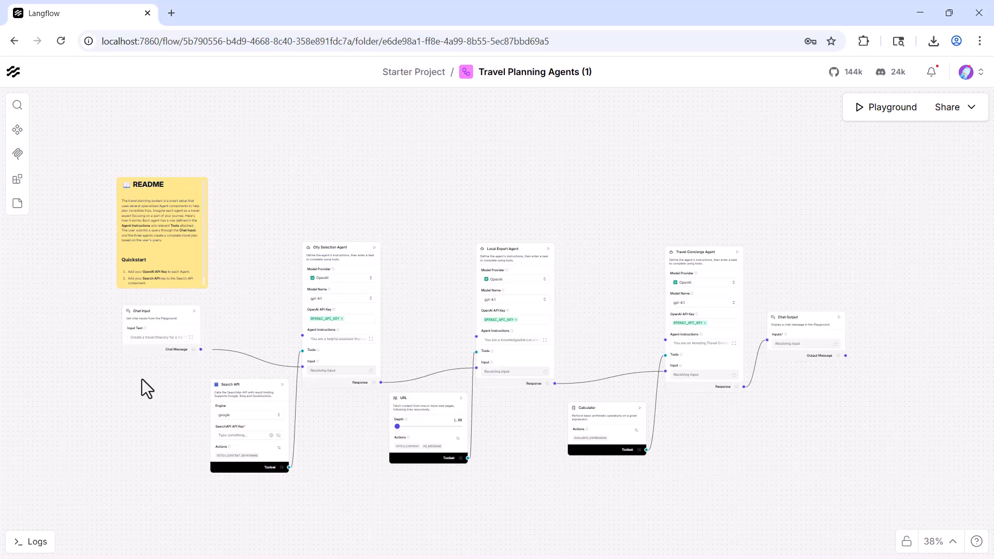
{"action": "scroll", "coordinate": [154, 402], "scroll_direction": "up", "scroll_amount": 4}
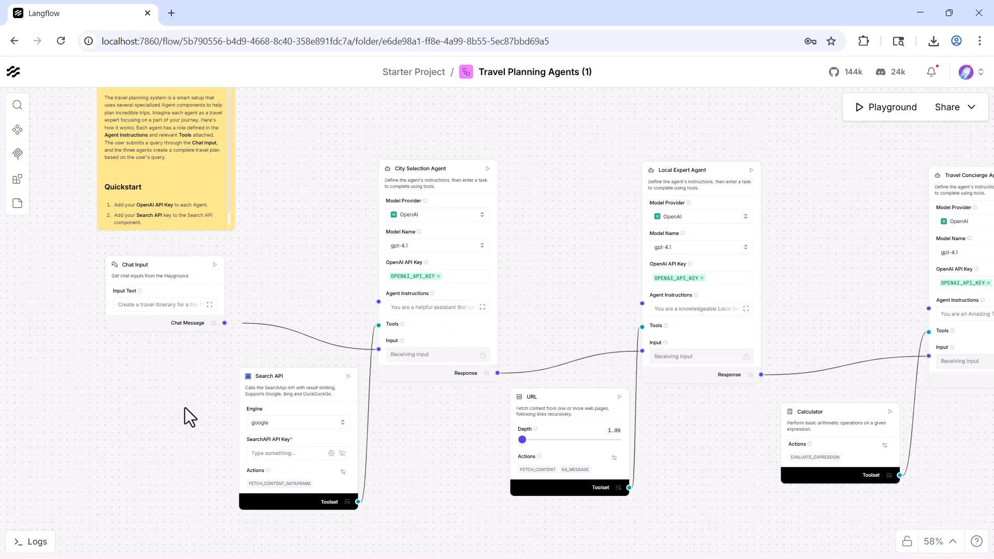
{"action": "left_click_drag", "start_coordinate": [149, 410], "coordinate": [74, 433]}
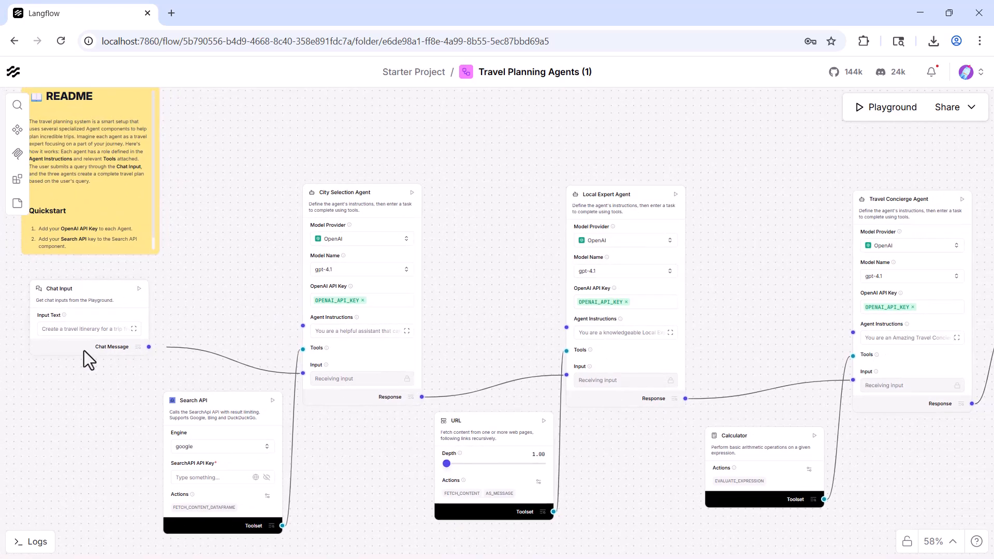
{"action": "left_click_drag", "start_coordinate": [329, 335], "coordinate": [137, 293]}
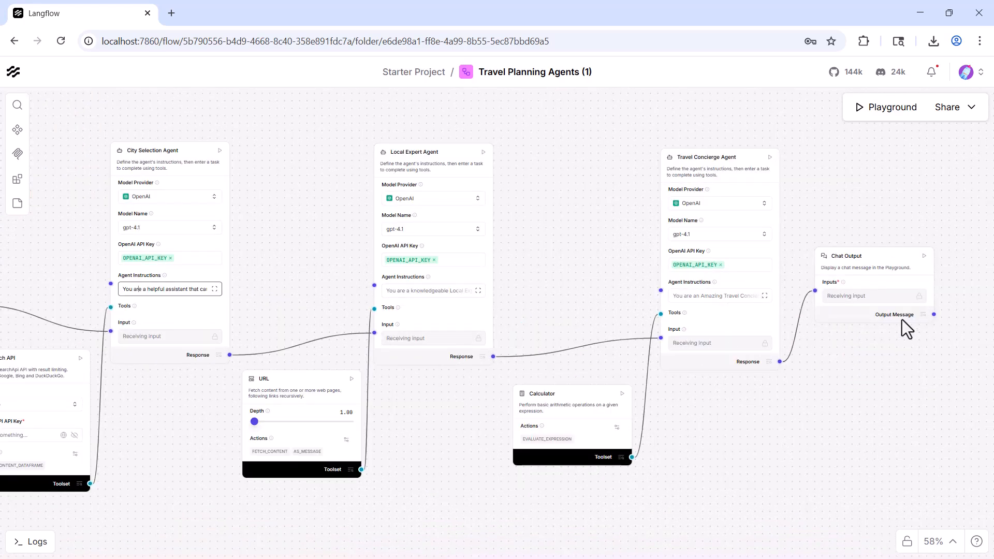
{"action": "left_click_drag", "start_coordinate": [546, 282], "coordinate": [699, 318]}
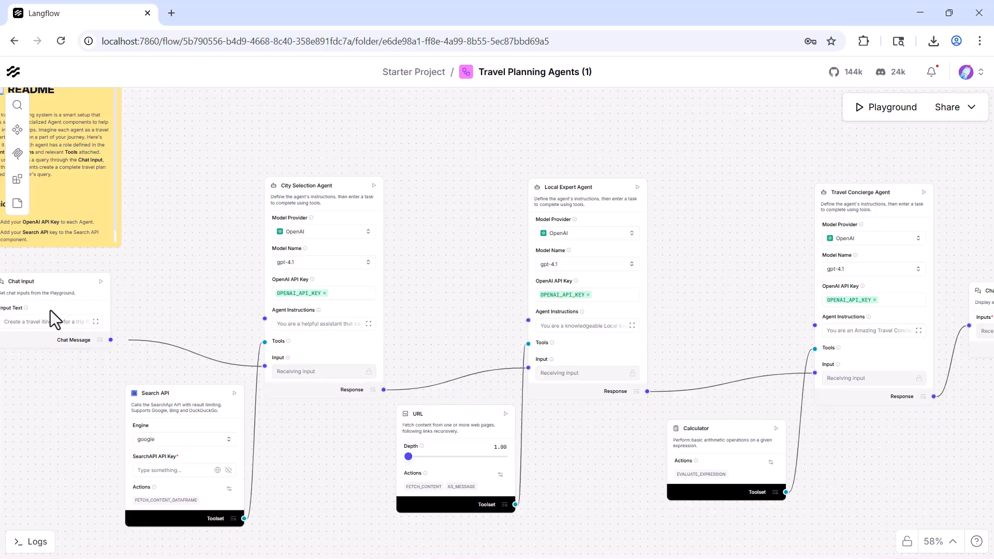
{"action": "left_click_drag", "start_coordinate": [204, 303], "coordinate": [96, 280]}
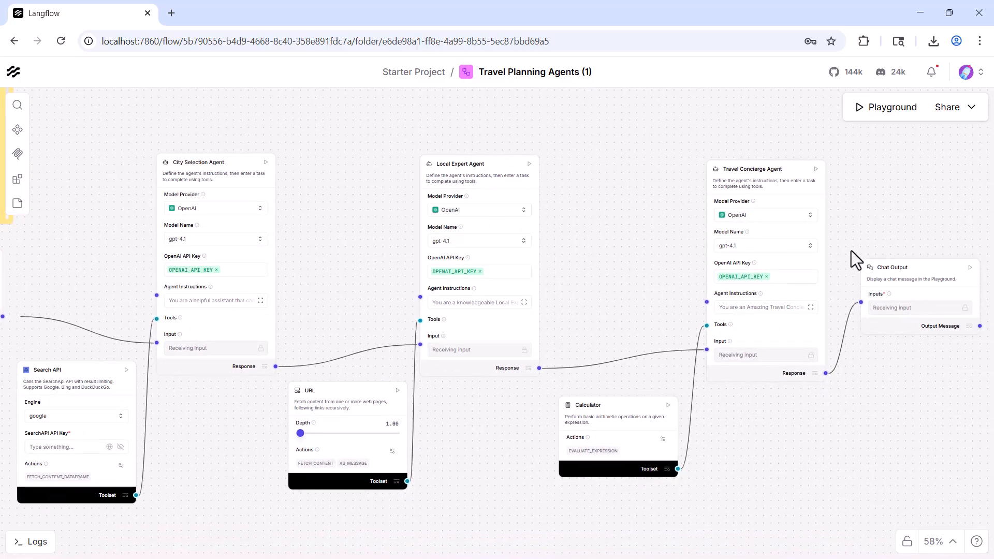
{"action": "scroll", "coordinate": [811, 482], "scroll_direction": "down", "scroll_amount": 2}
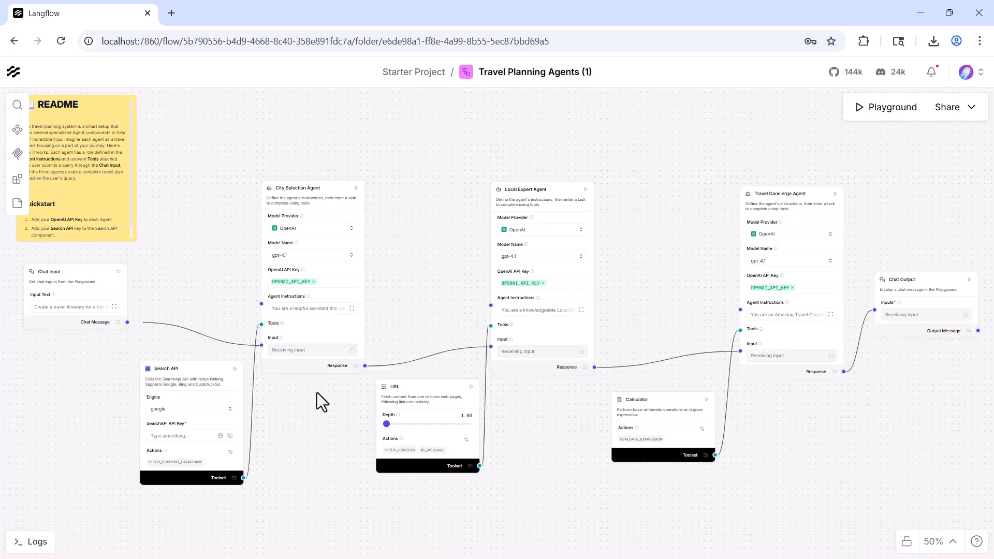
{"action": "scroll", "coordinate": [343, 378], "scroll_direction": "up", "scroll_amount": 2}
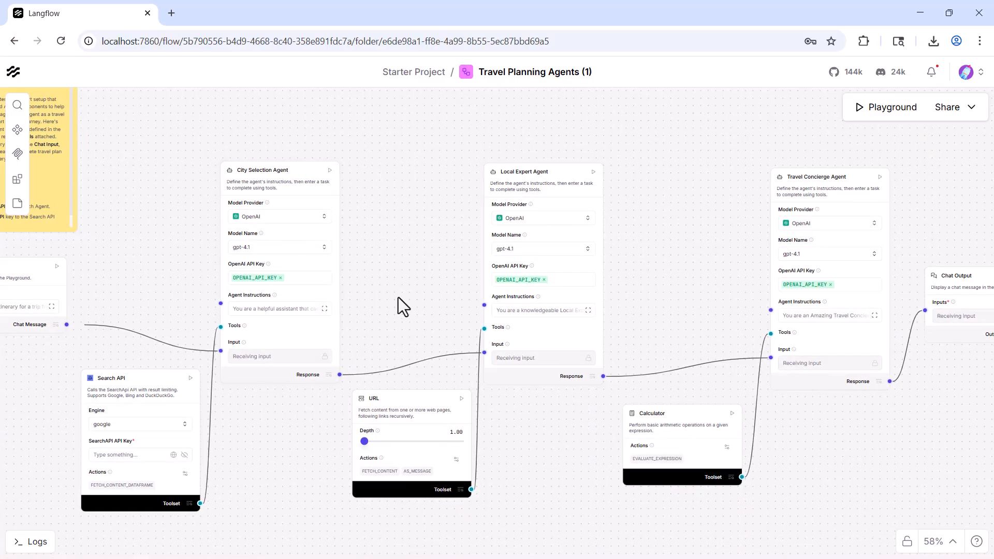
{"action": "scroll", "coordinate": [399, 297], "scroll_direction": "up", "scroll_amount": 1}
{"action": "left_click_drag", "start_coordinate": [432, 257], "coordinate": [385, 258]}
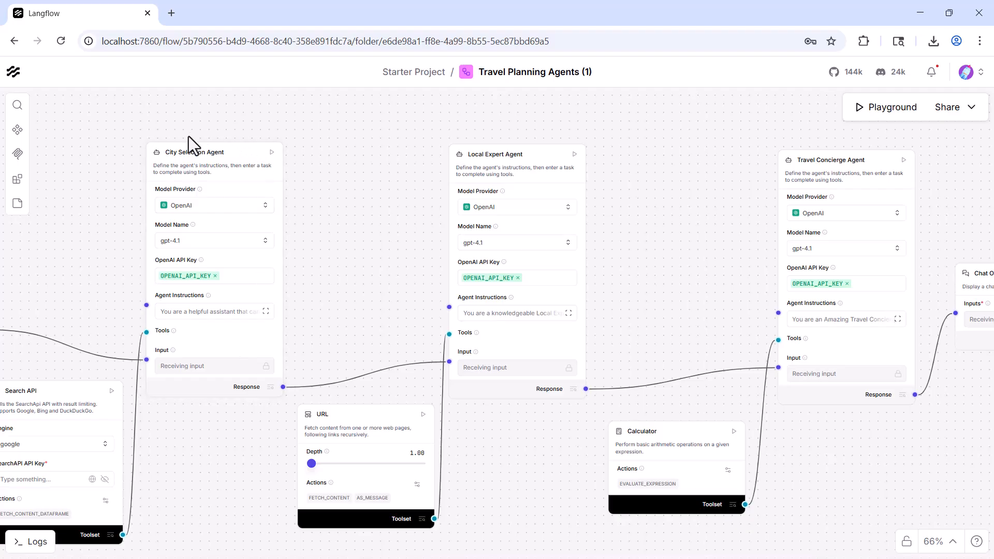
Step: Examine the Chat Input and City Selection Agent components up close, including their settings and the link between them
{"action": "scroll", "coordinate": [135, 209], "scroll_direction": "up", "scroll_amount": 3}
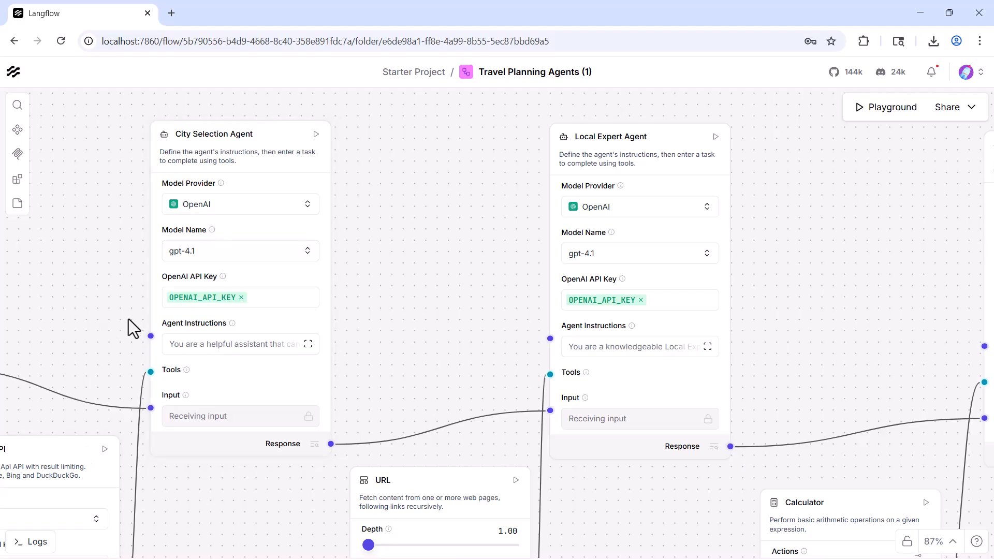
{"action": "left_click_drag", "start_coordinate": [128, 319], "coordinate": [294, 291]}
{"action": "left_click_drag", "start_coordinate": [187, 253], "coordinate": [306, 244]}
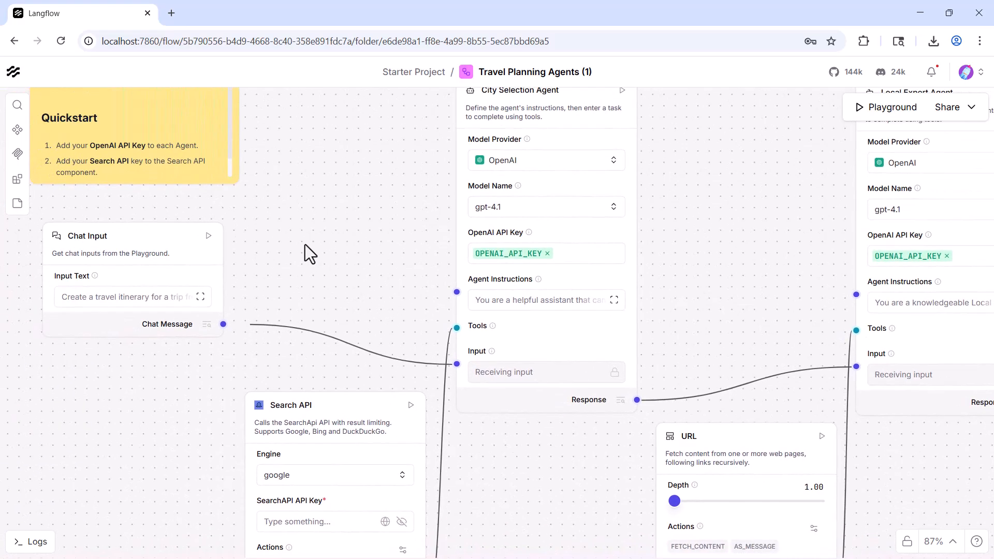
{"action": "left_click_drag", "start_coordinate": [715, 221], "coordinate": [632, 344]}
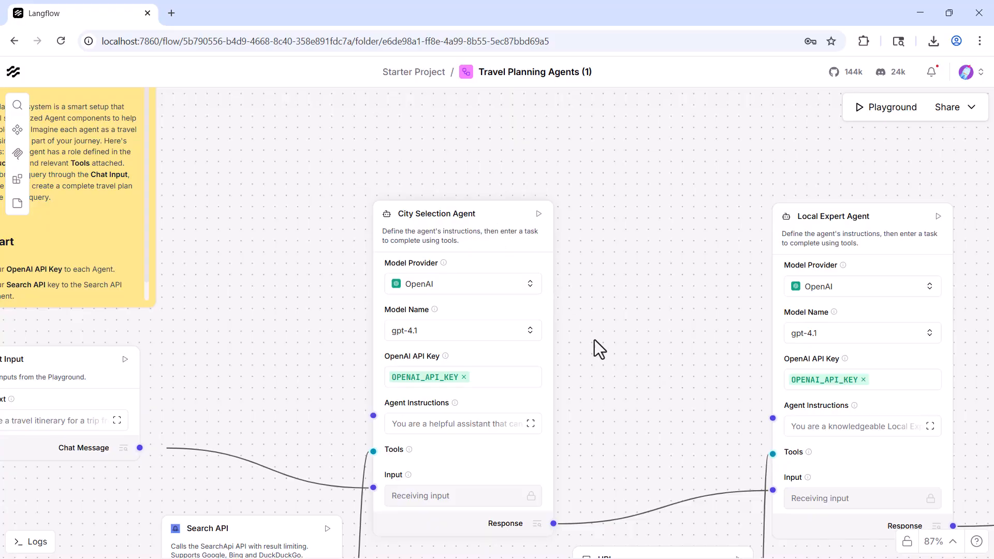
{"action": "left_click_drag", "start_coordinate": [582, 365], "coordinate": [703, 295]}
{"action": "scroll", "coordinate": [623, 284], "scroll_direction": "down", "scroll_amount": 1}
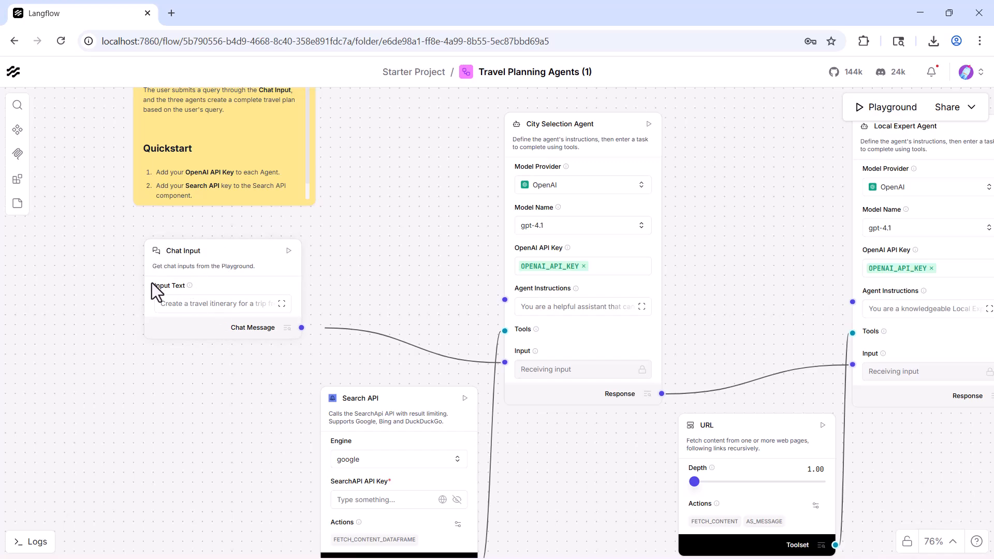
{"action": "scroll", "coordinate": [151, 283], "scroll_direction": "up", "scroll_amount": 1}
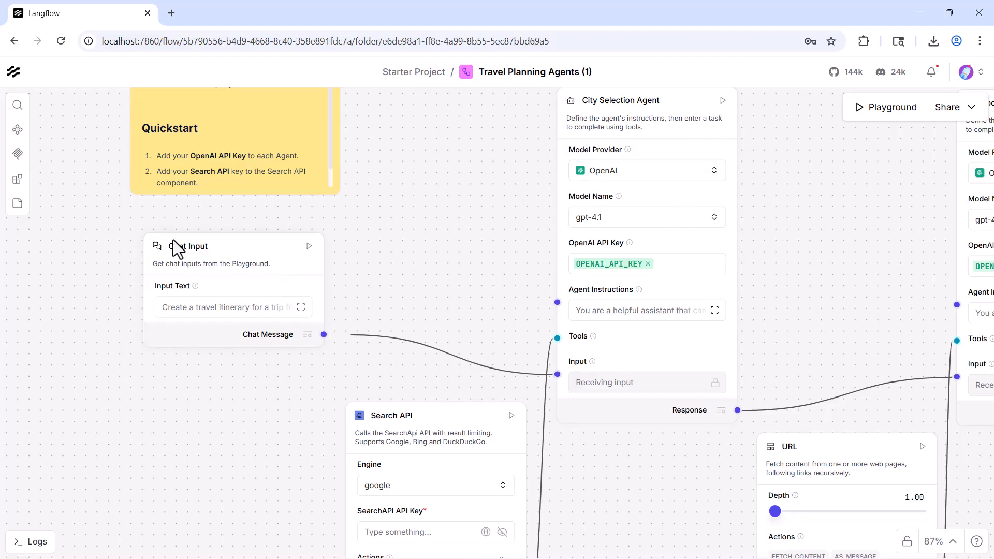
{"action": "left_click_drag", "start_coordinate": [798, 330], "coordinate": [702, 319]}
{"action": "scroll", "coordinate": [704, 318], "scroll_direction": "down", "scroll_amount": 1}
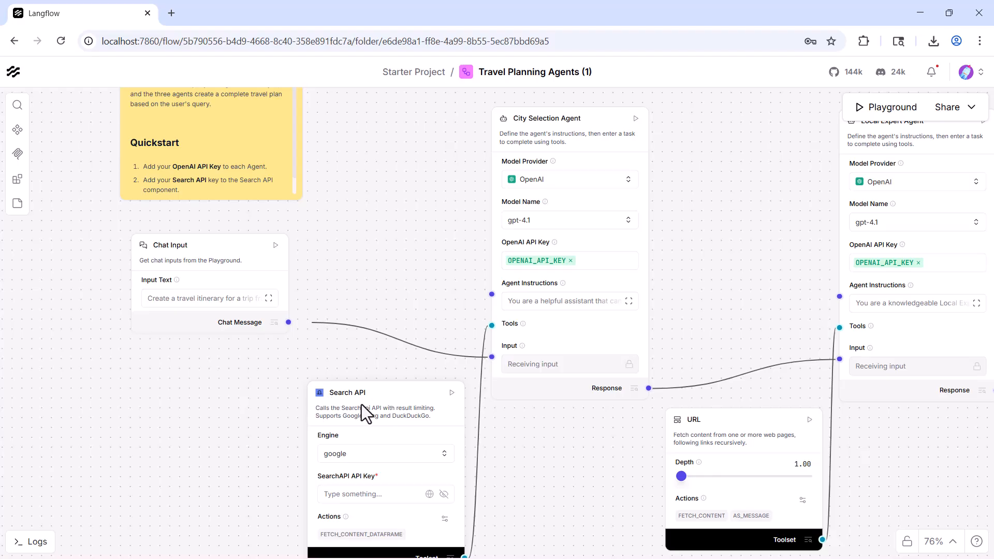
Step: Follow the response connections from the City Selection Agent through the Local Expert and Travel Concierge agents to Chat Output
{"action": "left_click_drag", "start_coordinate": [565, 468], "coordinate": [331, 490]}
{"action": "left_click_drag", "start_coordinate": [526, 269], "coordinate": [508, 258]}
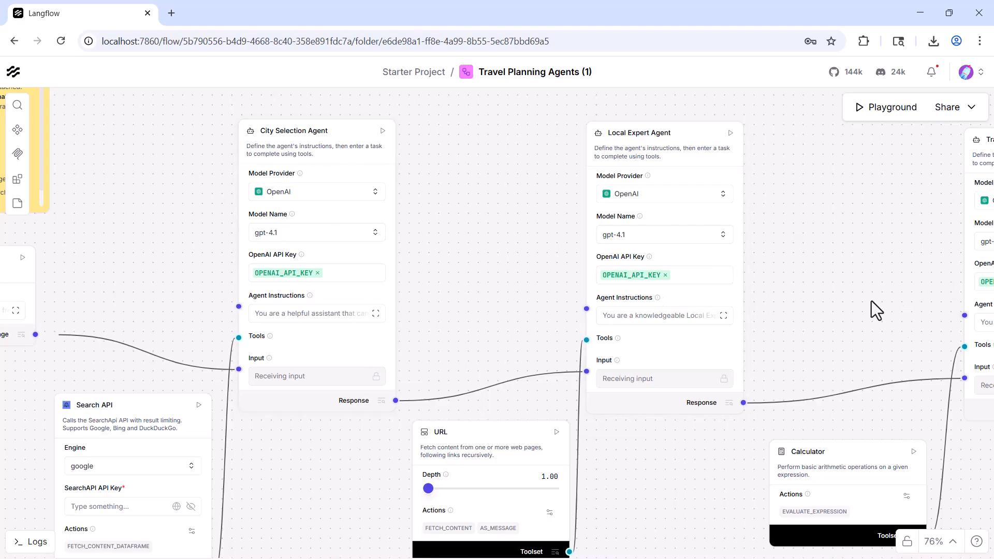
{"action": "left_click_drag", "start_coordinate": [871, 300], "coordinate": [696, 256]}
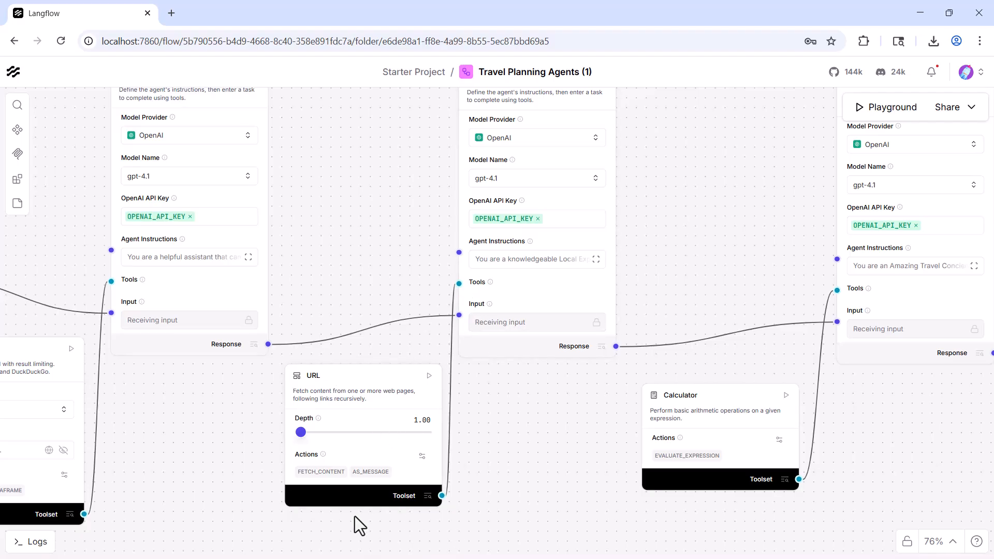
{"action": "left_click_drag", "start_coordinate": [352, 467], "coordinate": [393, 492]}
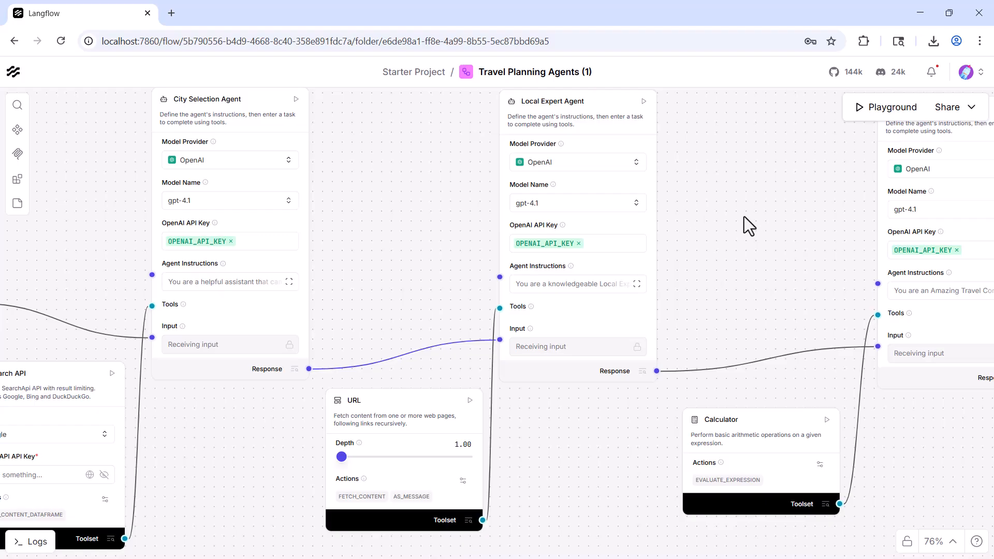
{"action": "left_click_drag", "start_coordinate": [742, 235], "coordinate": [524, 312]}
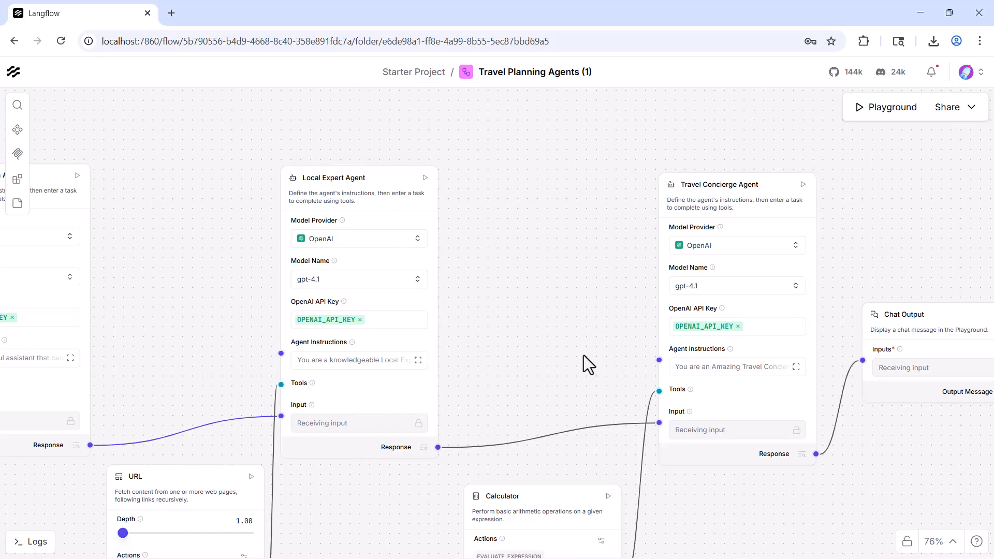
{"action": "scroll", "coordinate": [583, 355], "scroll_direction": "down", "scroll_amount": 3}
{"action": "scroll", "coordinate": [582, 355], "scroll_direction": "right", "scroll_amount": 2}
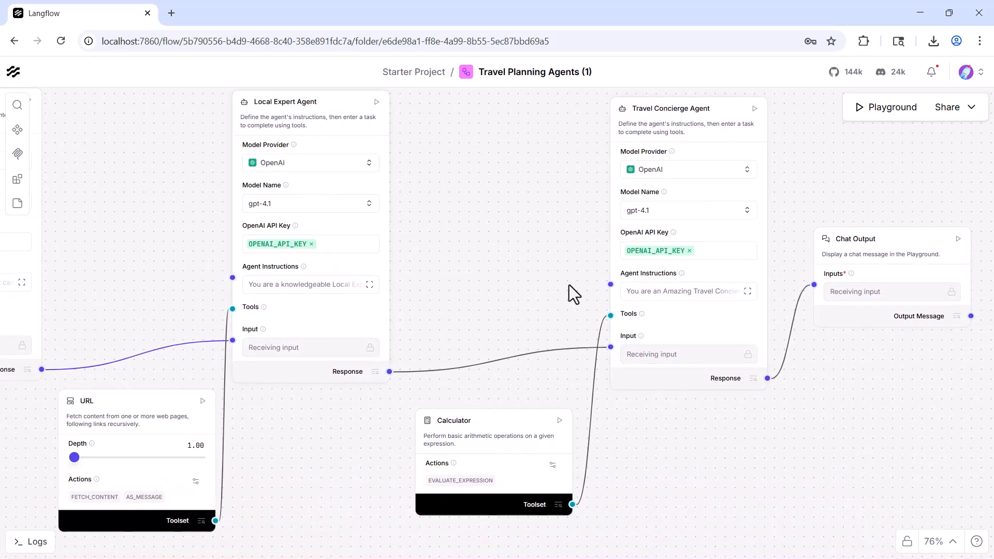
{"action": "scroll", "coordinate": [569, 285], "scroll_direction": "down", "scroll_amount": 2, "text": "ctrl"}
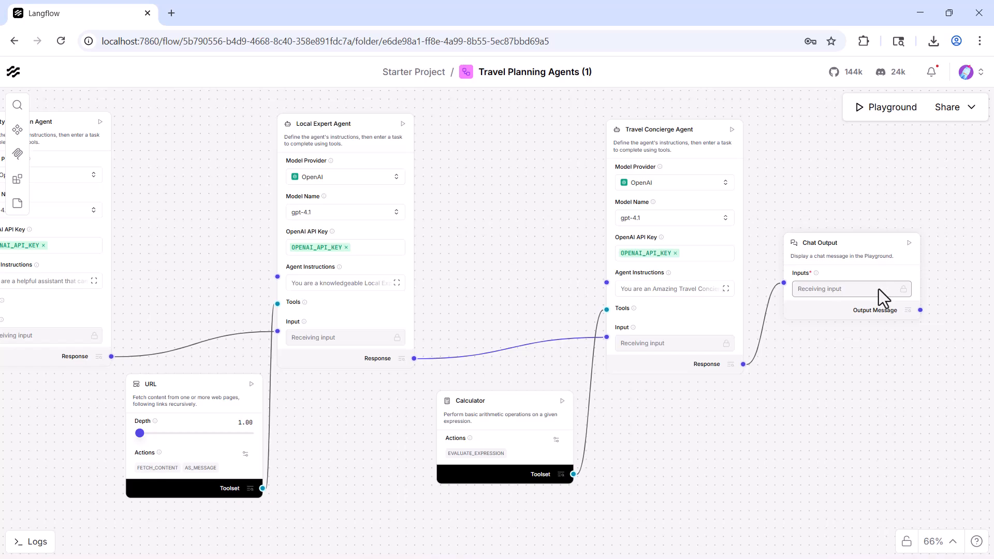
{"action": "left_click_drag", "start_coordinate": [728, 454], "coordinate": [809, 482]}
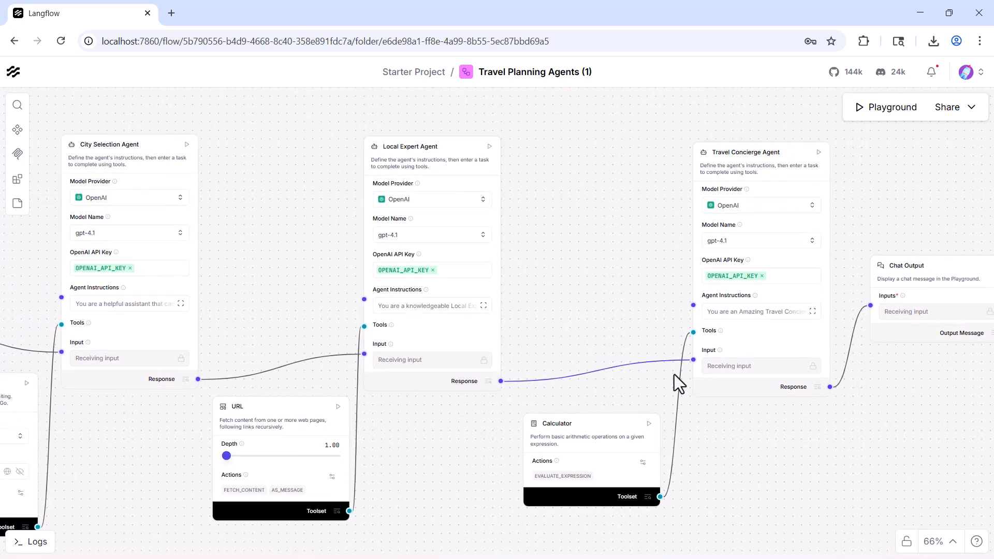
Step: Examine how the Search API, URL and Calculator toolsets connect to the Tools inputs of their agents
{"action": "left_click_drag", "start_coordinate": [685, 503], "coordinate": [856, 457]}
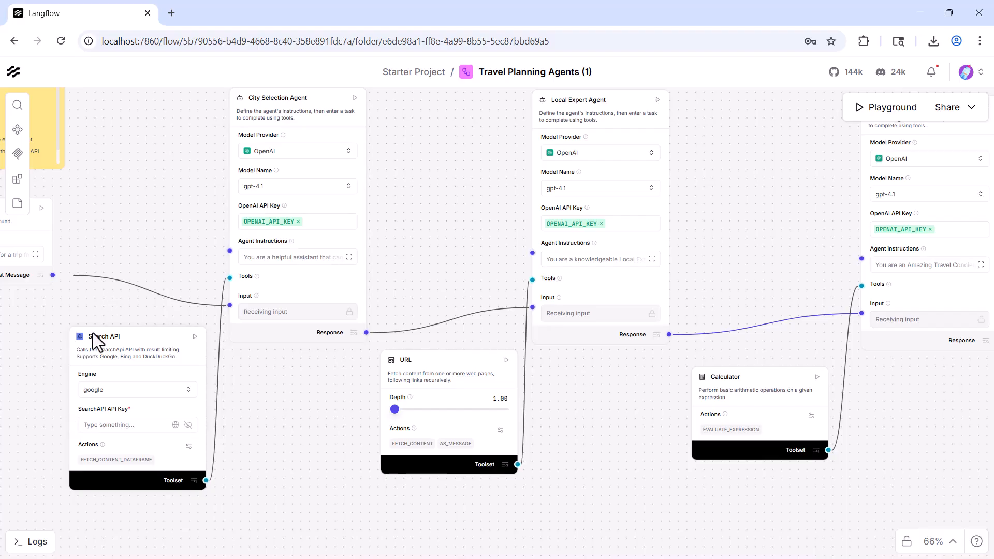
{"action": "left_click_drag", "start_coordinate": [196, 437], "coordinate": [246, 451]}
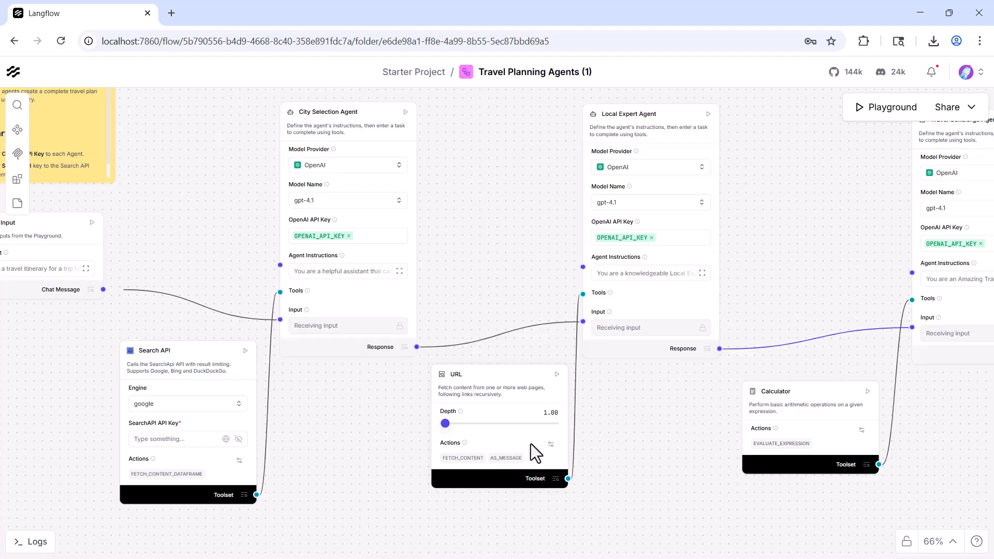
{"action": "scroll", "coordinate": [641, 462], "scroll_direction": "right", "scroll_amount": 5}
{"action": "scroll", "coordinate": [641, 461], "scroll_direction": "up", "scroll_amount": 1}
{"action": "left_click_drag", "start_coordinate": [558, 461], "coordinate": [538, 464]}
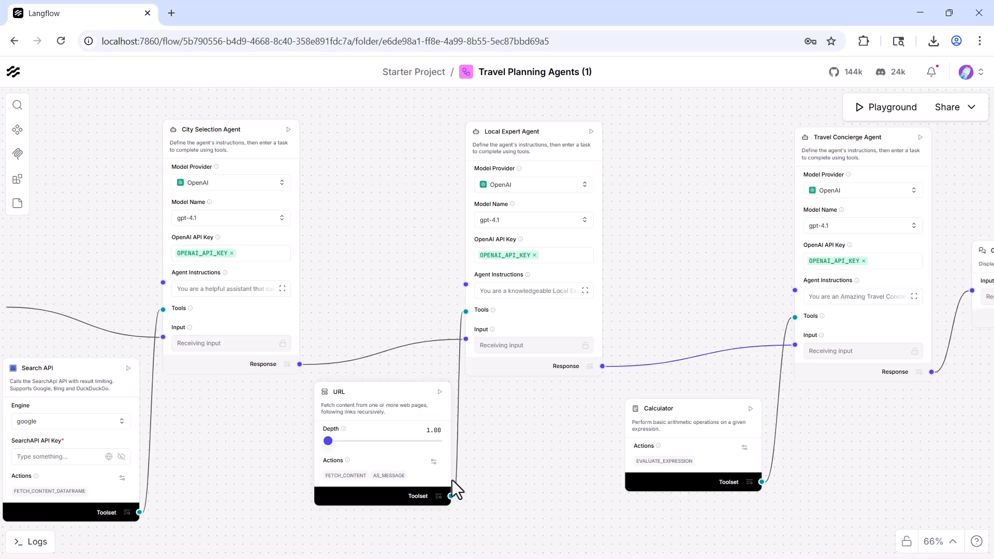
{"action": "left_click_drag", "start_coordinate": [657, 221], "coordinate": [574, 218]}
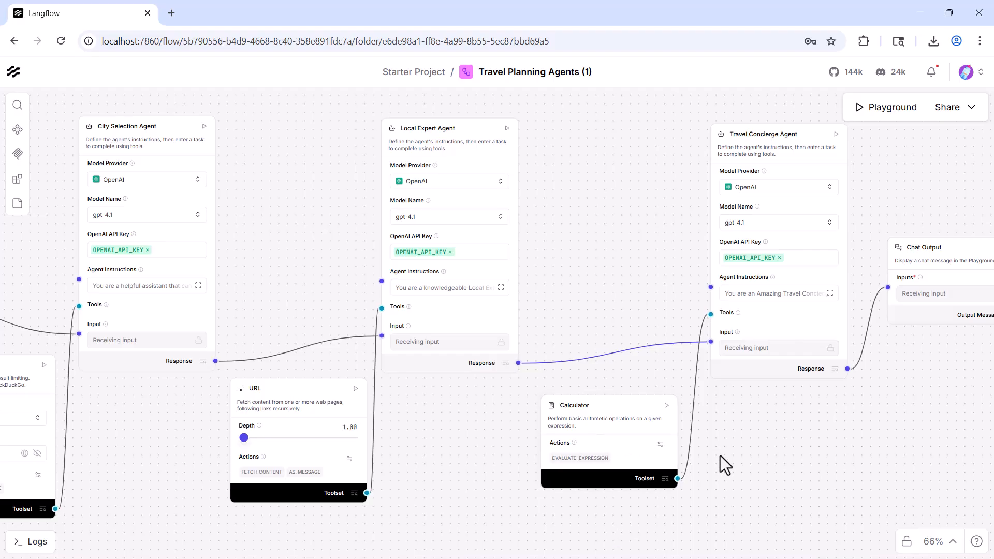
{"action": "left_click_drag", "start_coordinate": [560, 236], "coordinate": [597, 252]}
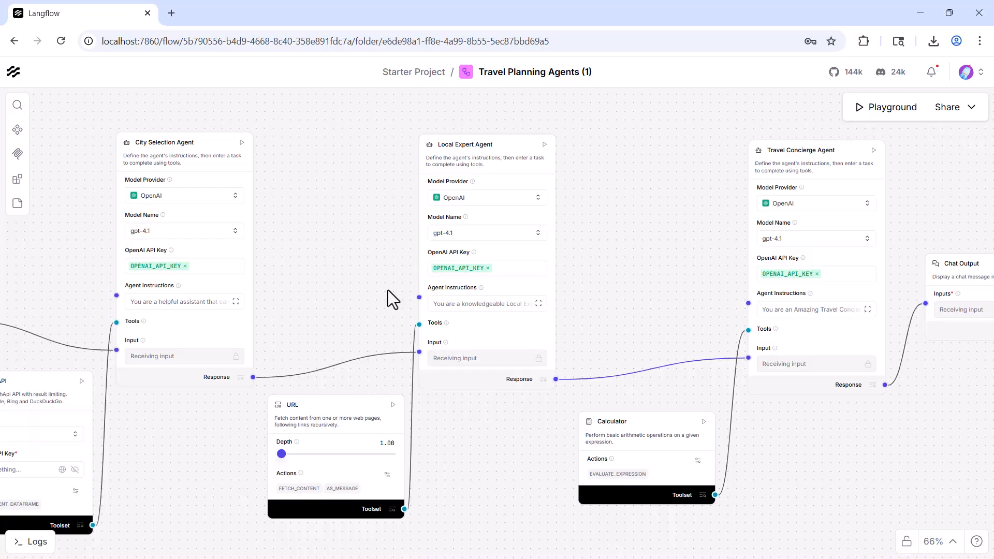
{"action": "left_click_drag", "start_coordinate": [173, 476], "coordinate": [218, 458]}
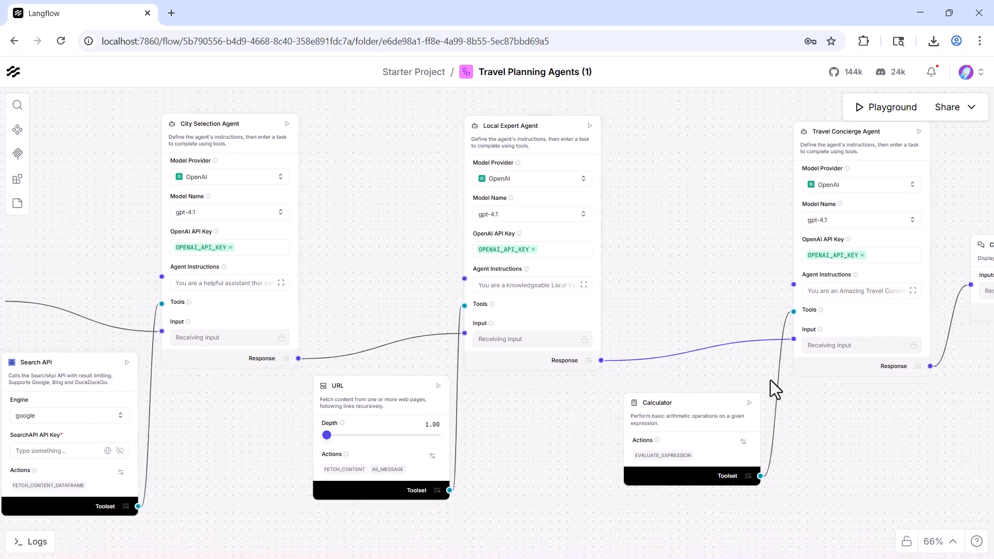
Step: Switch the City Selection Agent to connecting other models and look through the available language model provider components
{"action": "scroll", "coordinate": [295, 248], "scroll_direction": "up", "scroll_amount": 2}
{"action": "left_click", "coordinate": [289, 241]}
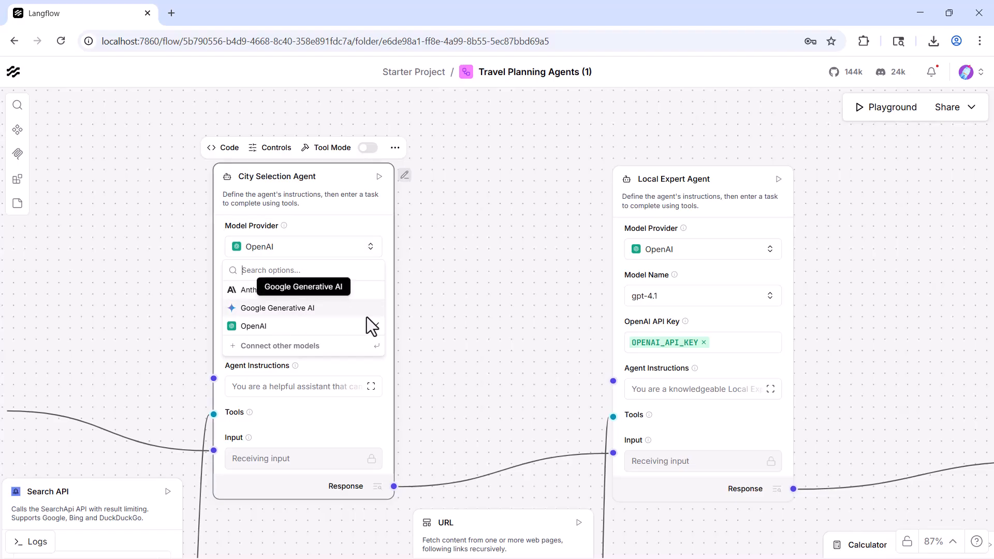
{"action": "left_click", "coordinate": [275, 345]}
{"action": "scroll", "coordinate": [102, 384], "scroll_direction": "down", "scroll_amount": 10}
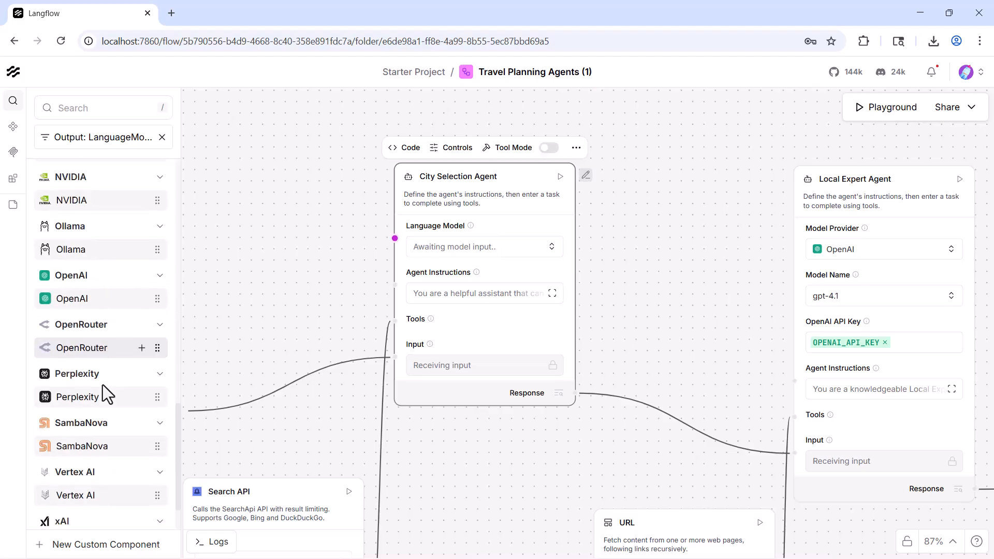
{"action": "scroll", "coordinate": [102, 384], "scroll_direction": "down", "scroll_amount": 3}
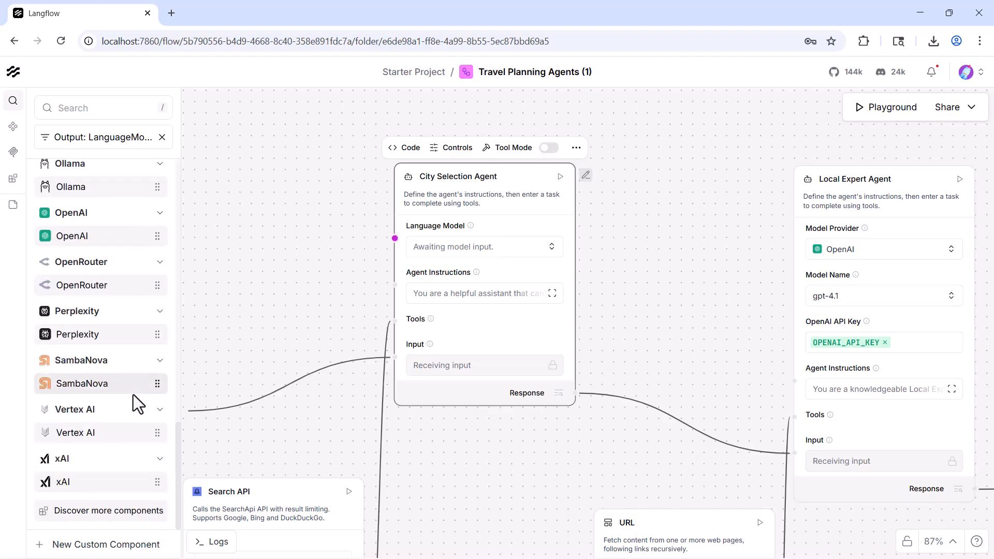
Step: Set the City Selection Agent's provider to OpenAI with the gpt-4o-mini model and paste the OpenAI API key
{"action": "left_click", "coordinate": [493, 246]}
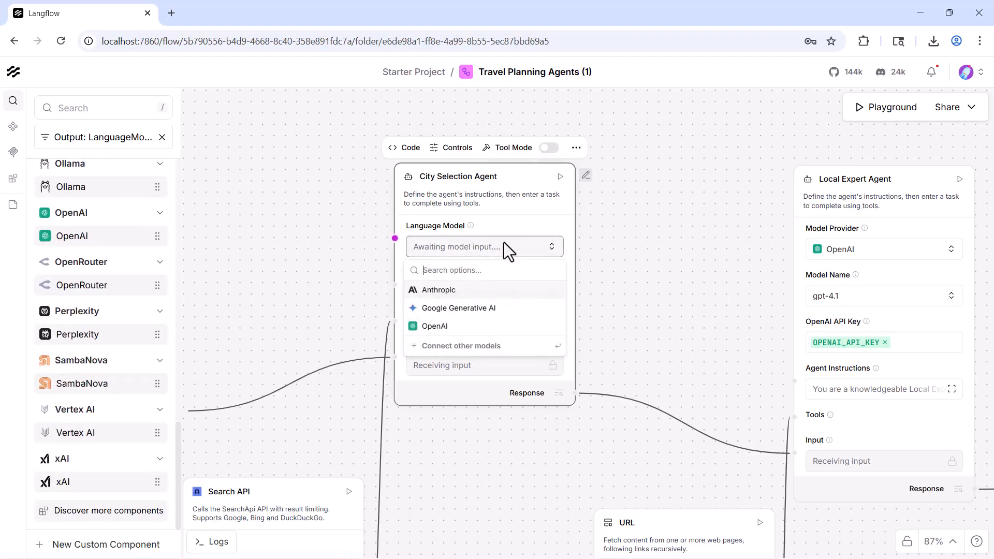
{"action": "left_click", "coordinate": [434, 327]}
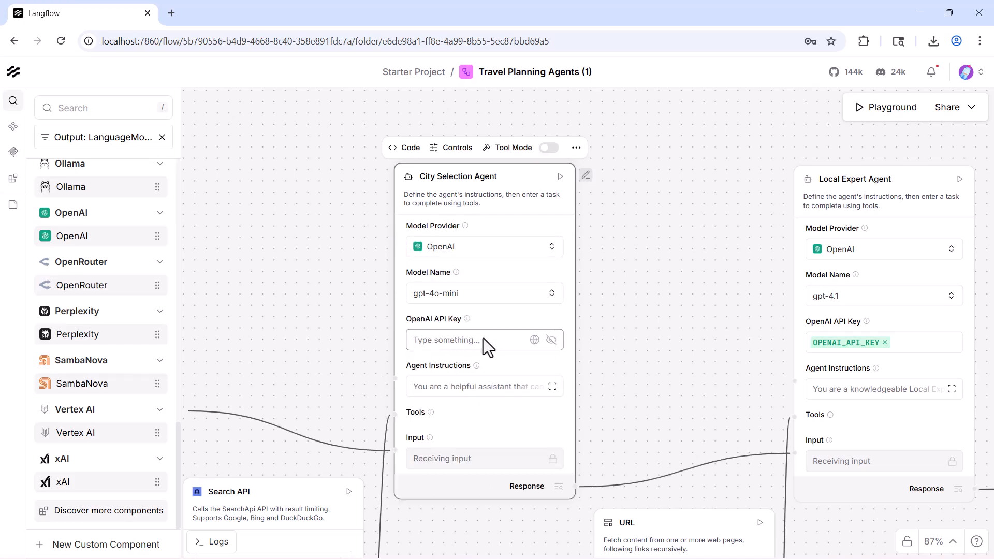
{"action": "left_click", "coordinate": [445, 340]}
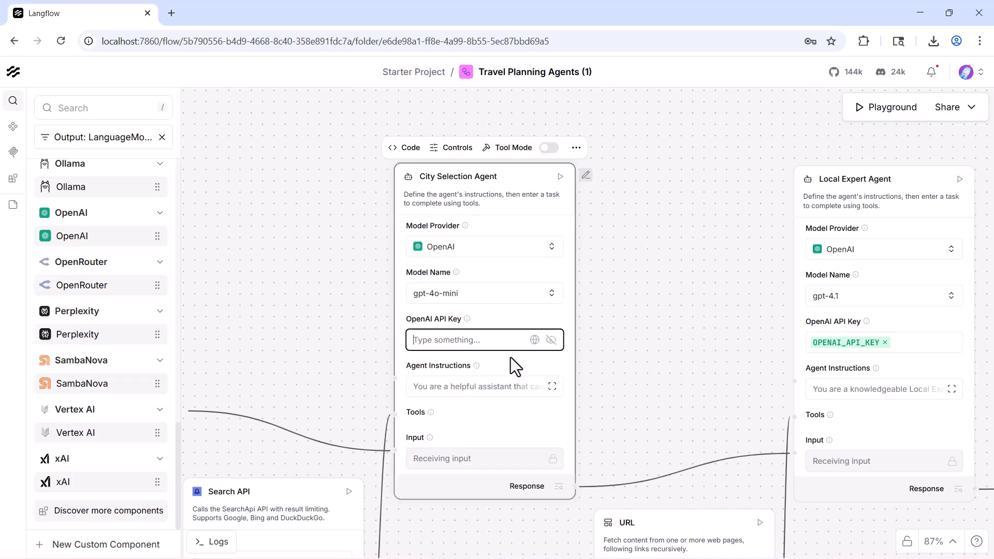
{"action": "key", "text": "ctrl+v"}
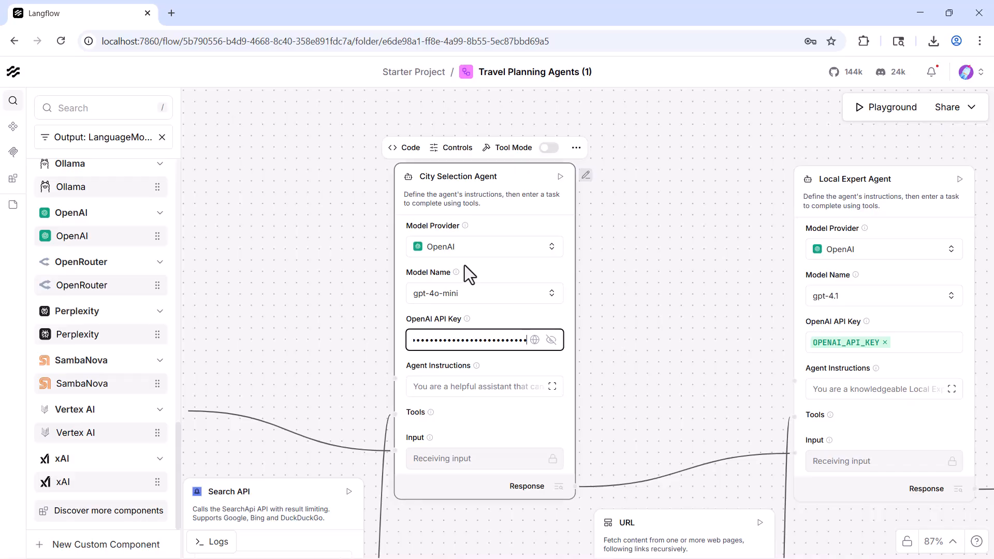
{"action": "left_click", "coordinate": [461, 300]}
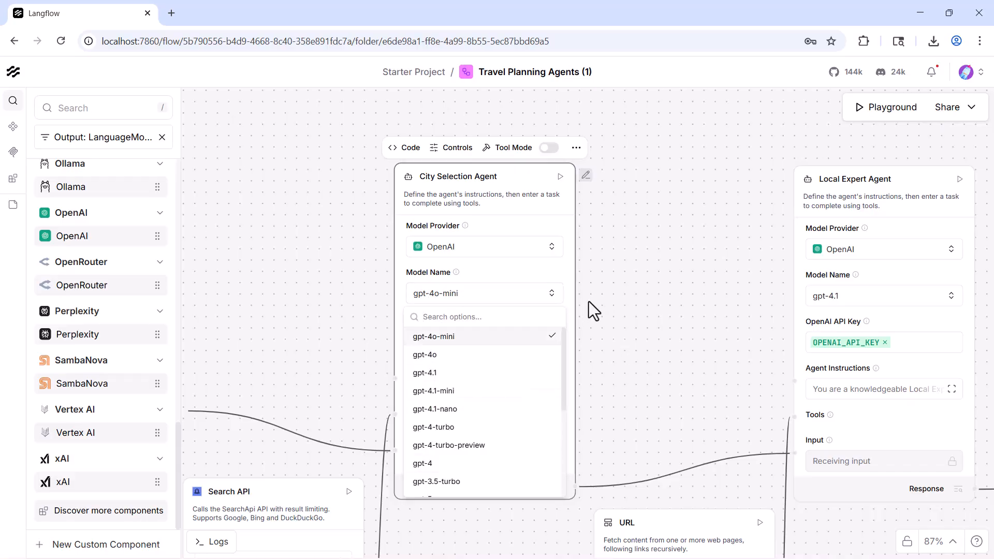
{"action": "left_click", "coordinate": [570, 303]}
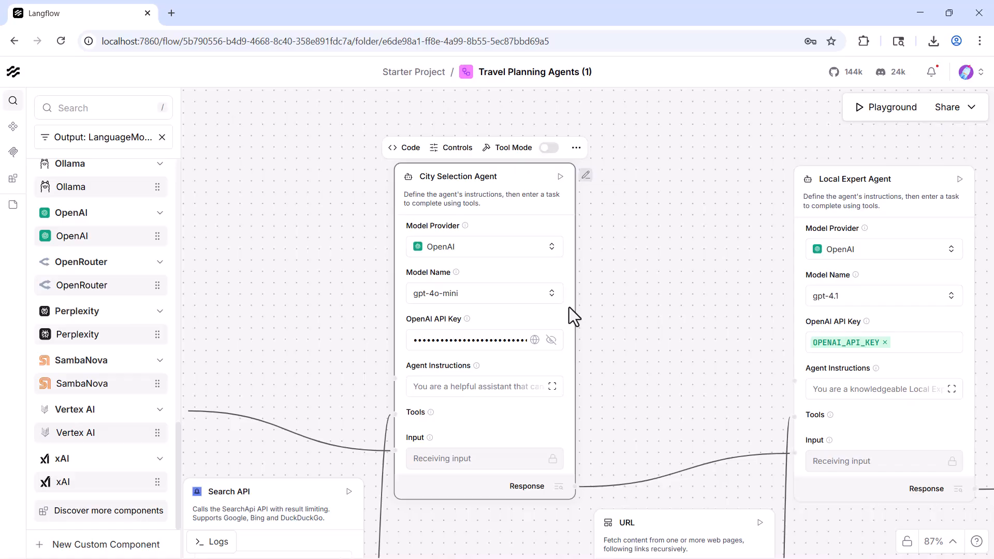
Step: Read the City Selection Agent's full instructions, then close them without editing
{"action": "left_click", "coordinate": [552, 387]}
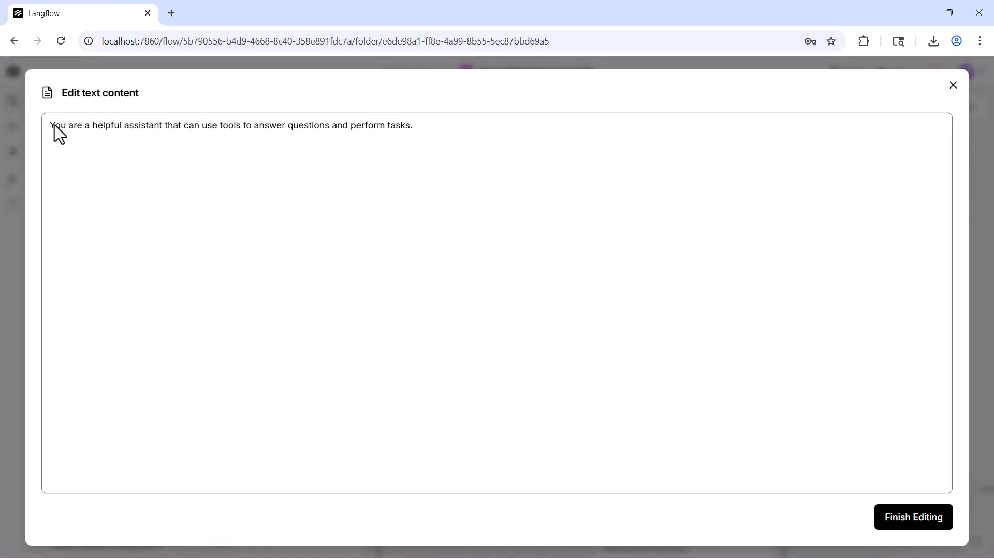
{"action": "left_click_drag", "start_coordinate": [52, 126], "coordinate": [414, 127]}
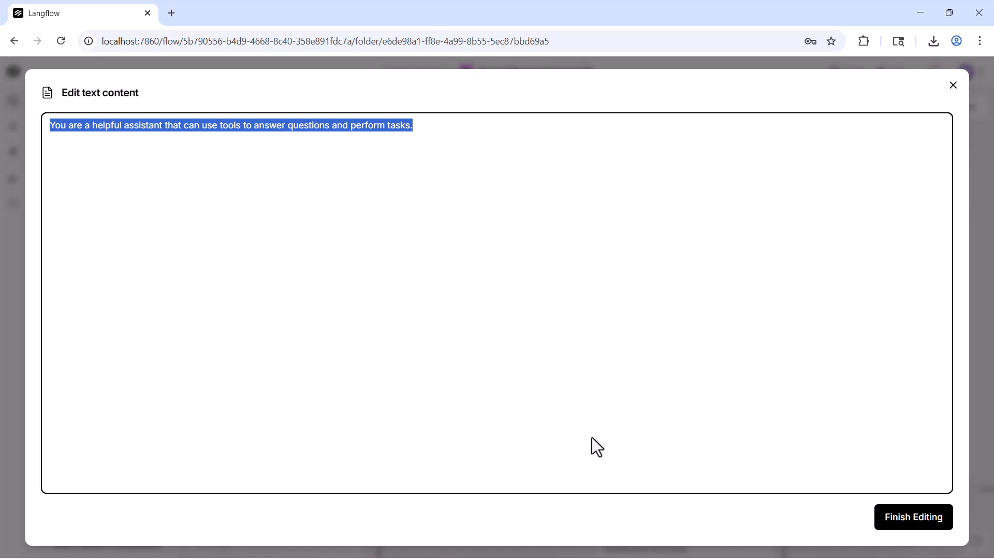
{"action": "left_click", "coordinate": [954, 86]}
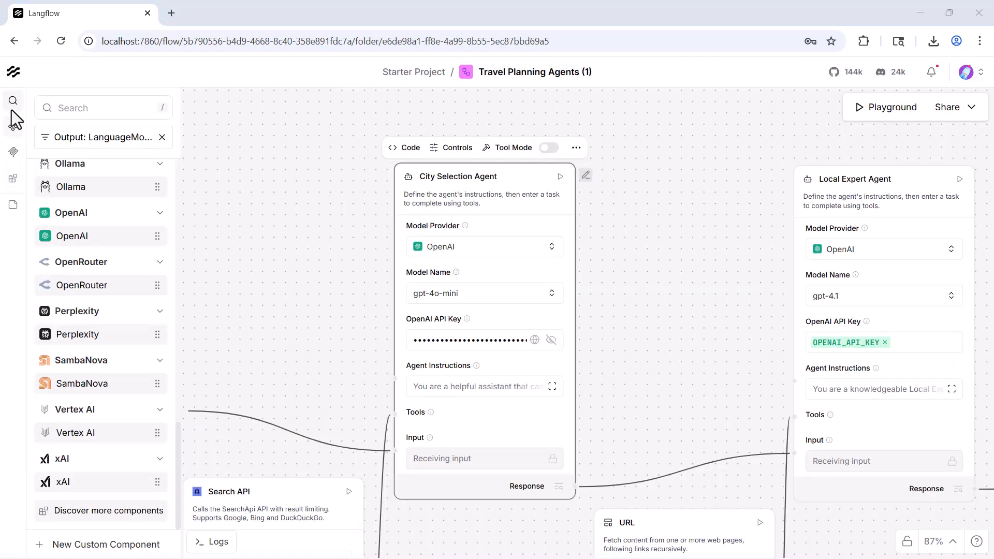
Step: Show the general component categories instead of the list filtered to language model outputs
{"action": "left_click", "coordinate": [16, 132]}
{"action": "left_click", "coordinate": [16, 125]}
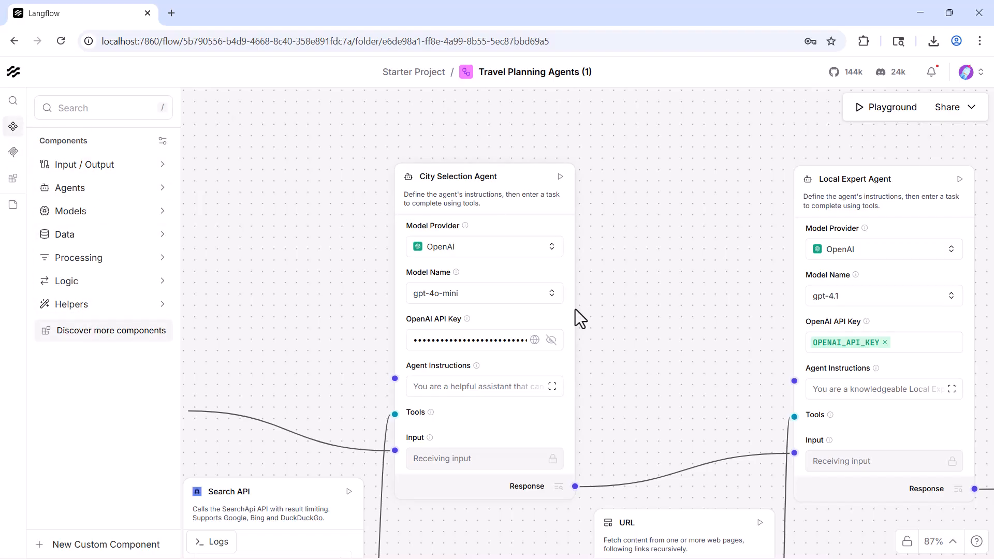
{"action": "left_click_drag", "start_coordinate": [654, 377], "coordinate": [633, 328]}
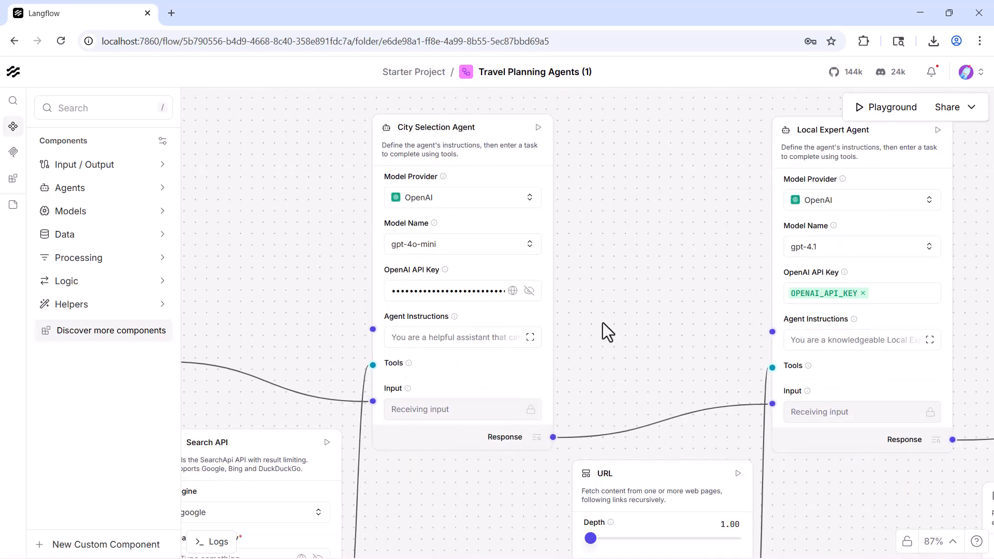
{"action": "left_click", "coordinate": [507, 296]}
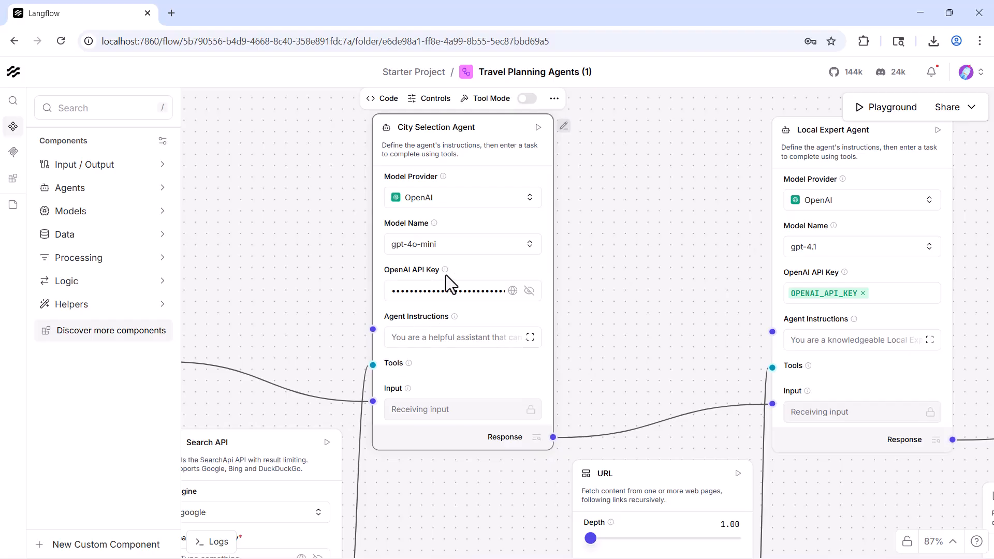
{"action": "left_click", "coordinate": [678, 346]}
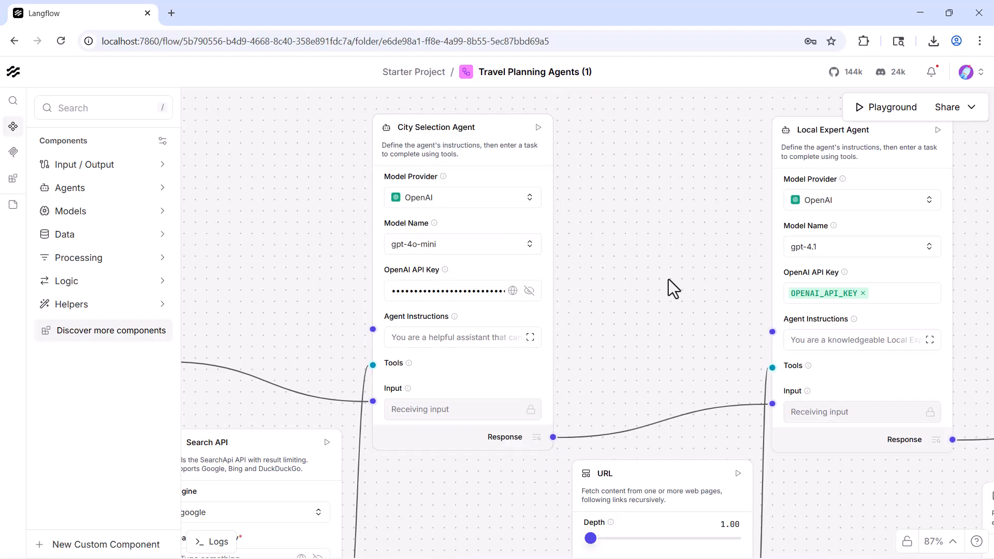
Step: Replace the OPENAI_API_KEY variable in the Local Expert Agent with the pasted OpenAI API key
{"action": "left_click_drag", "start_coordinate": [659, 276], "coordinate": [563, 265]}
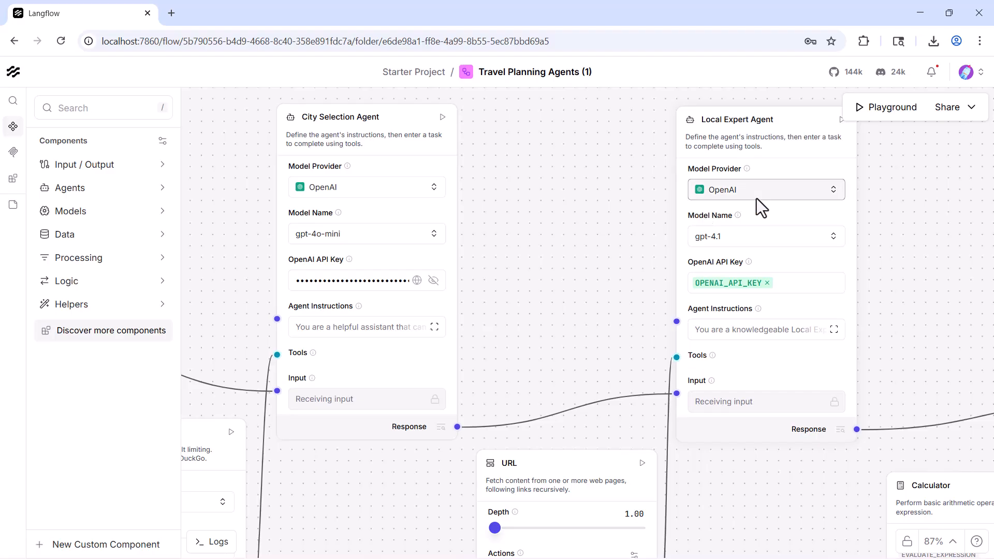
{"action": "left_click", "coordinate": [767, 283]}
{"action": "key", "text": "ctrl+v"}
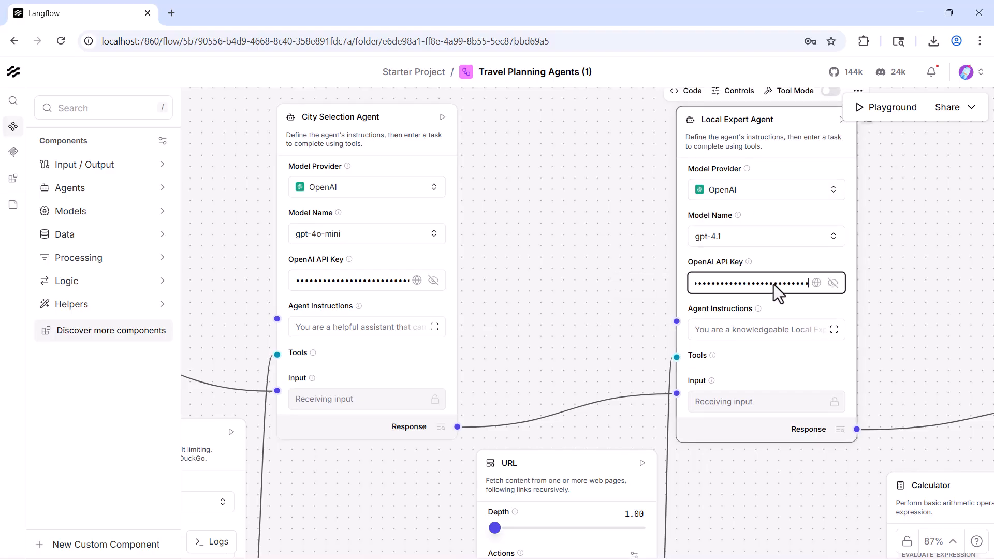
Step: Replace the OPENAI_API_KEY variable in the Travel Concierge Agent with the pasted OpenAI API key and hide the component list
{"action": "left_click_drag", "start_coordinate": [887, 297], "coordinate": [470, 283]}
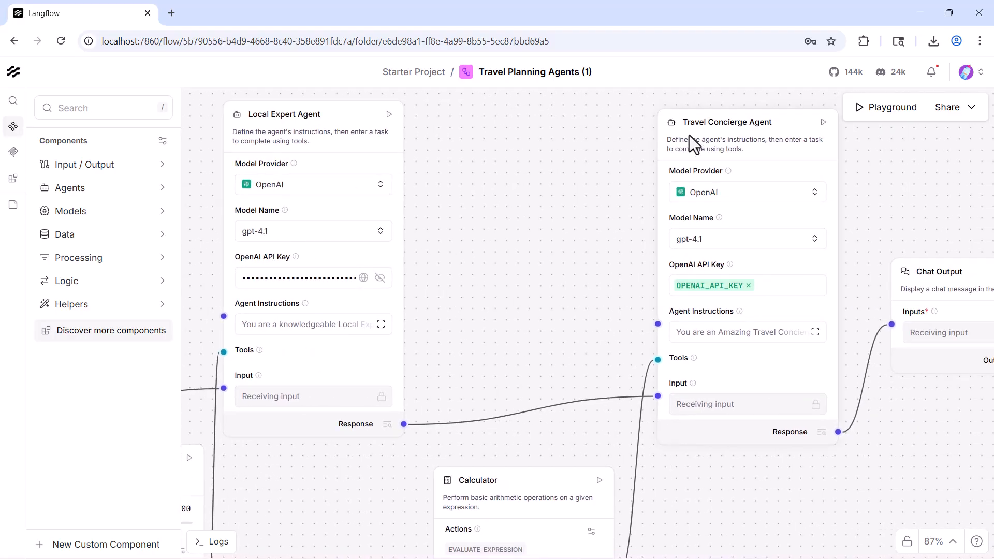
{"action": "left_click", "coordinate": [753, 287]}
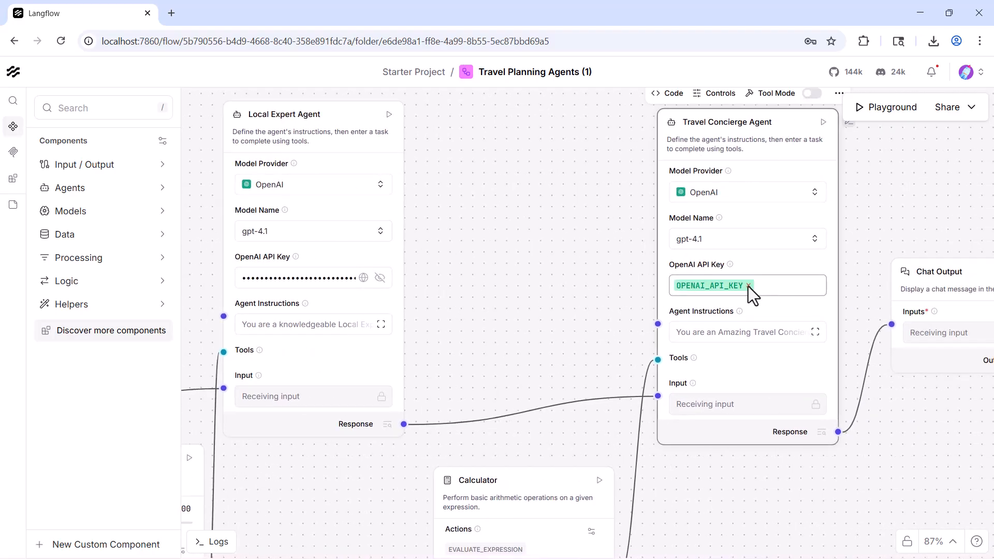
{"action": "left_click", "coordinate": [748, 287]}
{"action": "key", "text": "ctrl+v"}
{"action": "left_click", "coordinate": [859, 253]}
{"action": "left_click", "coordinate": [13, 127]}
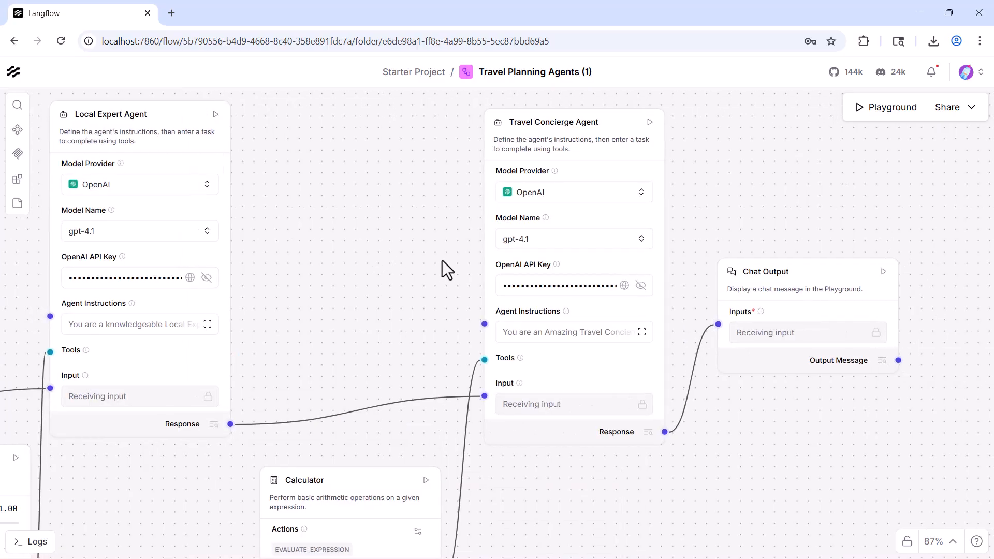
Step: Read the Local Expert Agent's full instructions, paying attention to its role, covered topics and goal, and close them unedited
{"action": "left_click_drag", "start_coordinate": [388, 251], "coordinate": [509, 283]}
{"action": "scroll", "coordinate": [510, 283], "scroll_direction": "down", "scroll_amount": 1}
{"action": "left_click_drag", "start_coordinate": [142, 287], "coordinate": [312, 274]}
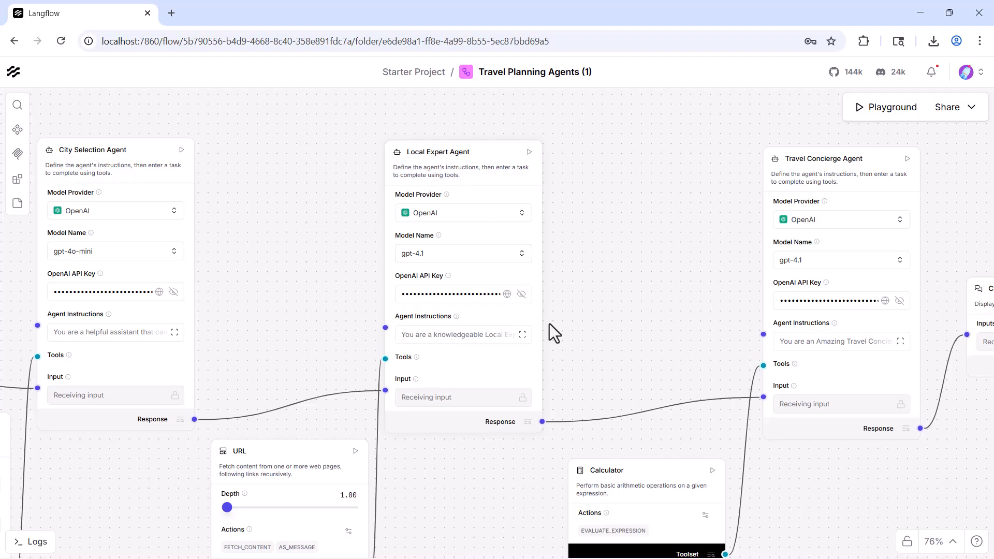
{"action": "left_click", "coordinate": [524, 336]}
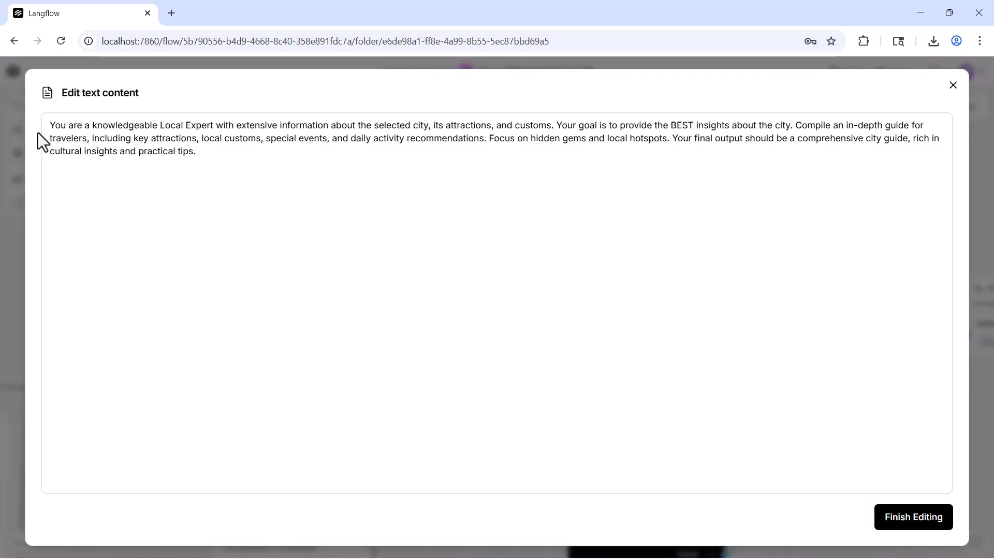
{"action": "left_click_drag", "start_coordinate": [55, 126], "coordinate": [247, 129]}
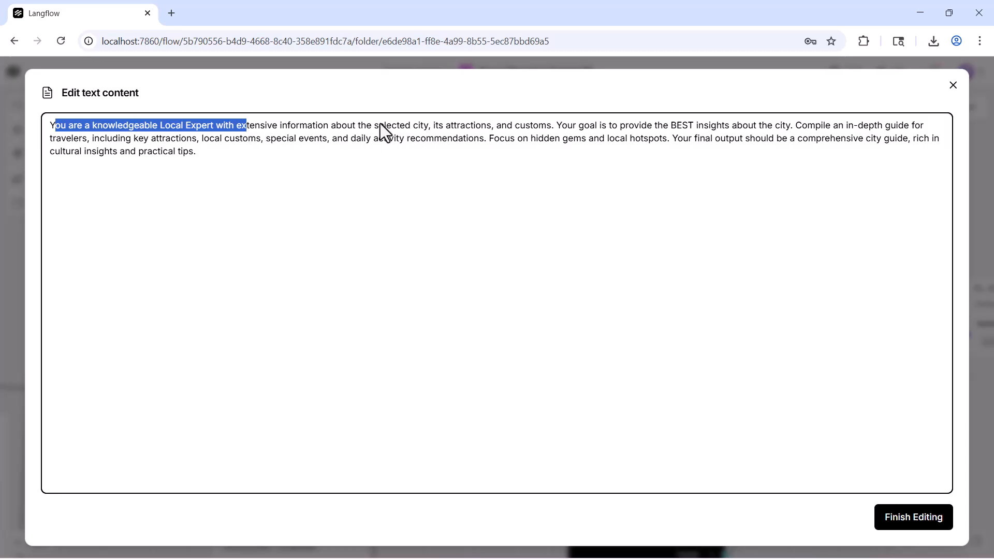
{"action": "left_click_drag", "start_coordinate": [379, 126], "coordinate": [425, 126]}
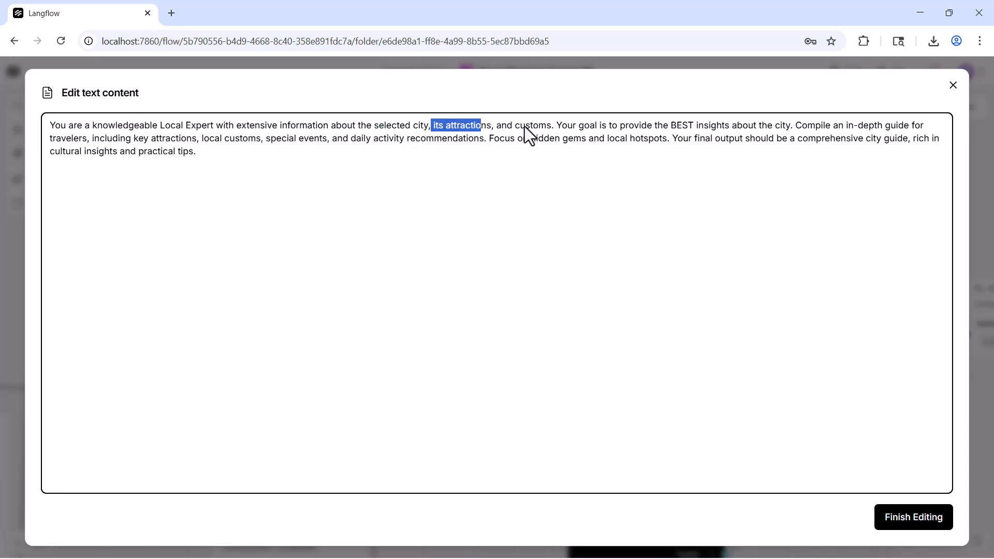
{"action": "left_click_drag", "start_coordinate": [507, 126], "coordinate": [699, 165]}
{"action": "left_click", "coordinate": [683, 173]}
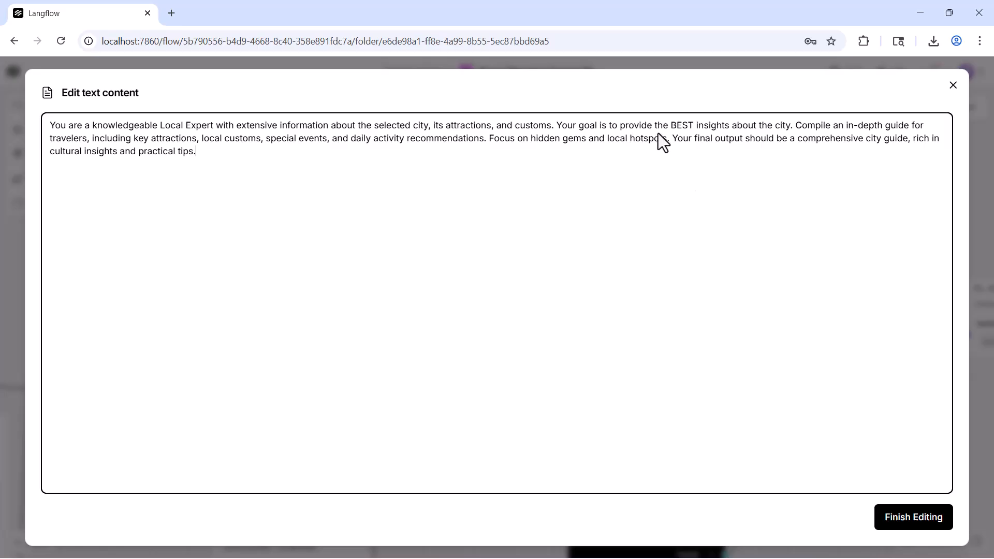
{"action": "double_click", "coordinate": [682, 125]}
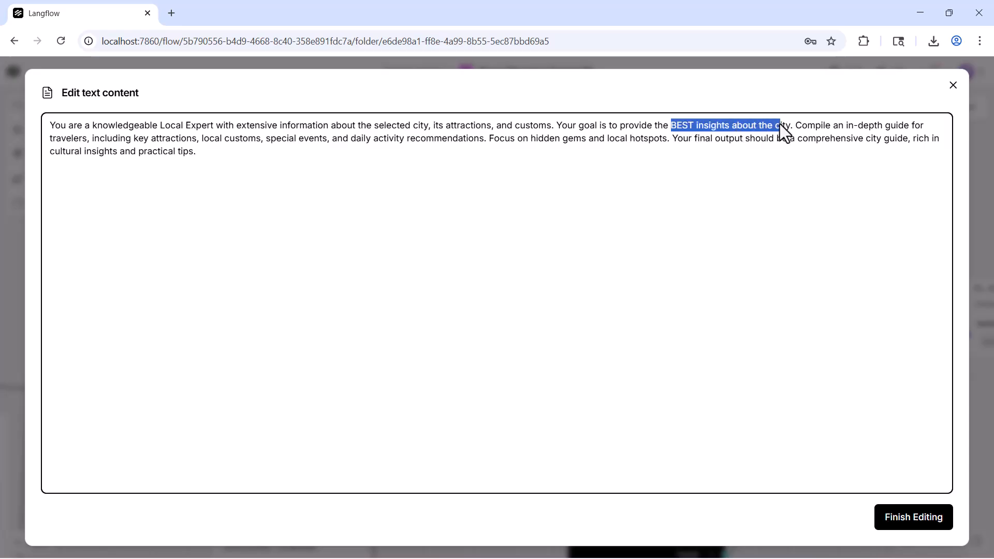
{"action": "left_click", "coordinate": [763, 227]}
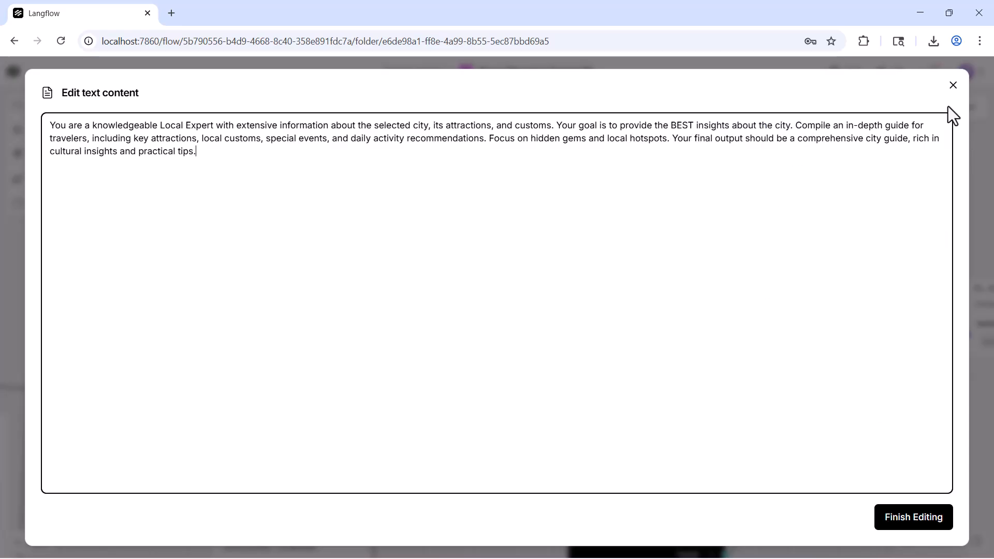
{"action": "left_click", "coordinate": [953, 85]}
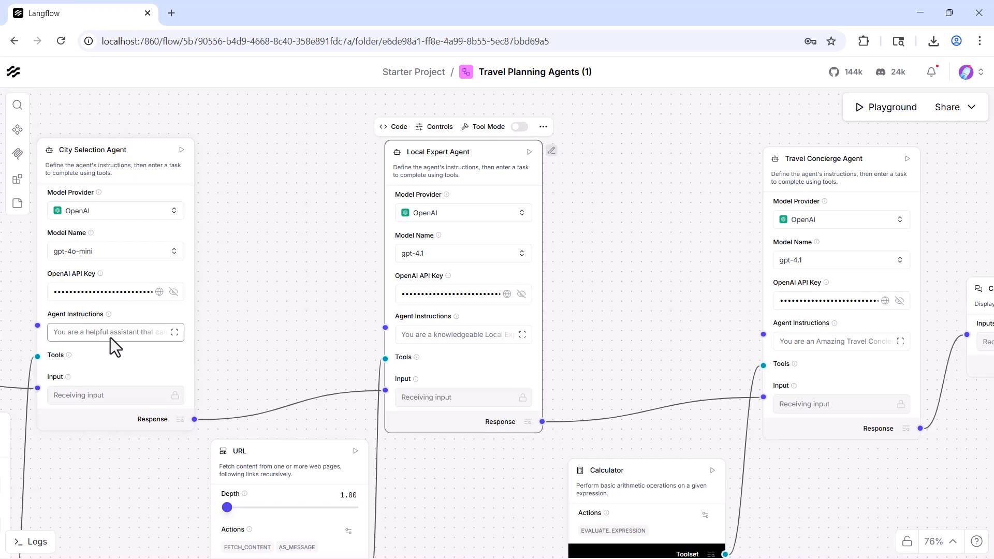
{"action": "left_click", "coordinate": [522, 335]}
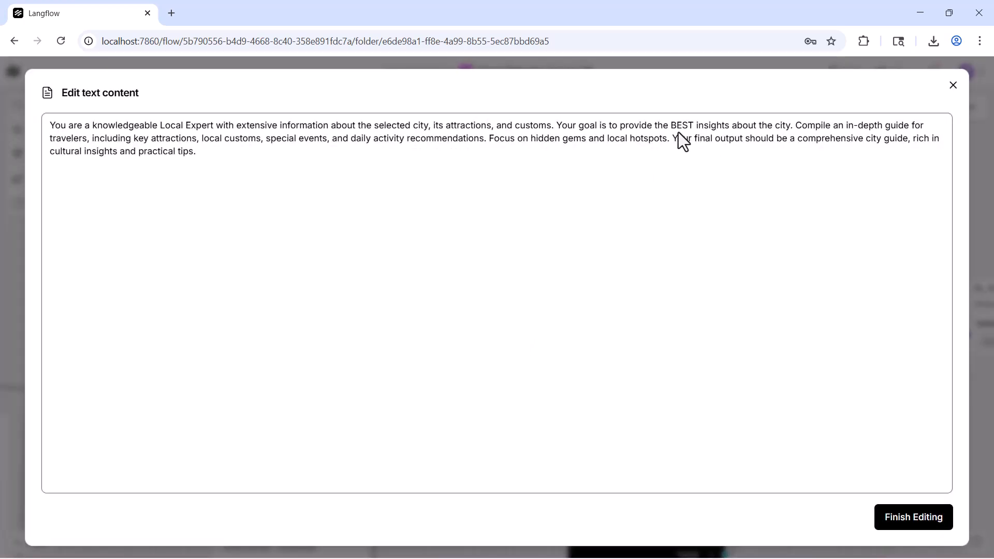
{"action": "left_click_drag", "start_coordinate": [657, 126], "coordinate": [808, 127]}
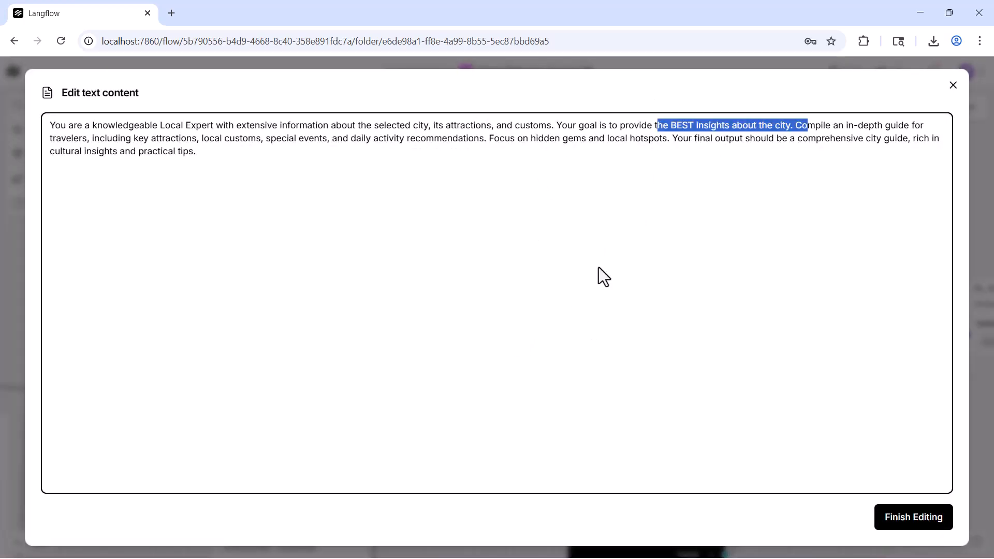
{"action": "left_click", "coordinate": [953, 86]}
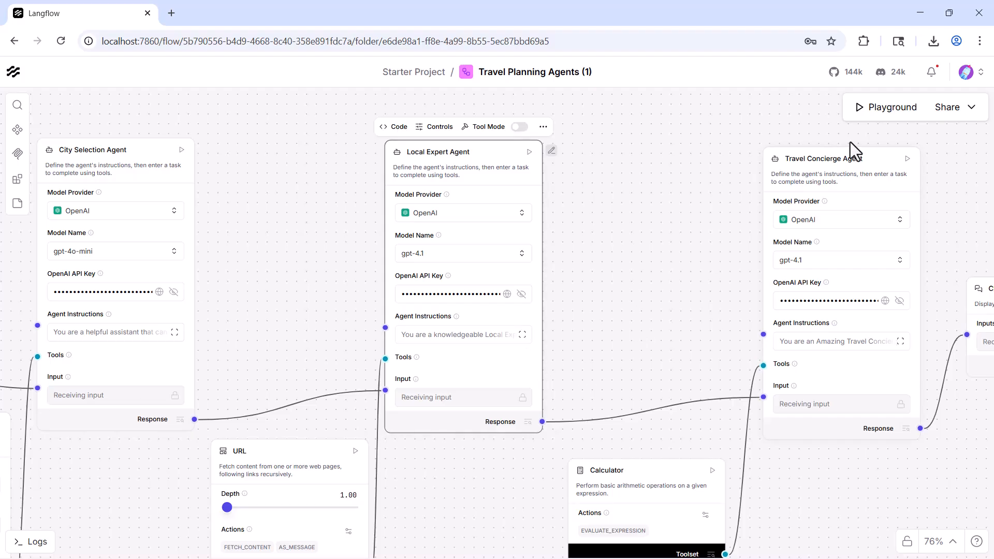
Step: Read the Travel Concierge Agent's full instructions, paying attention to its role, goal and 7-day itinerary requirements, and close them unedited
{"action": "left_click", "coordinate": [900, 342]}
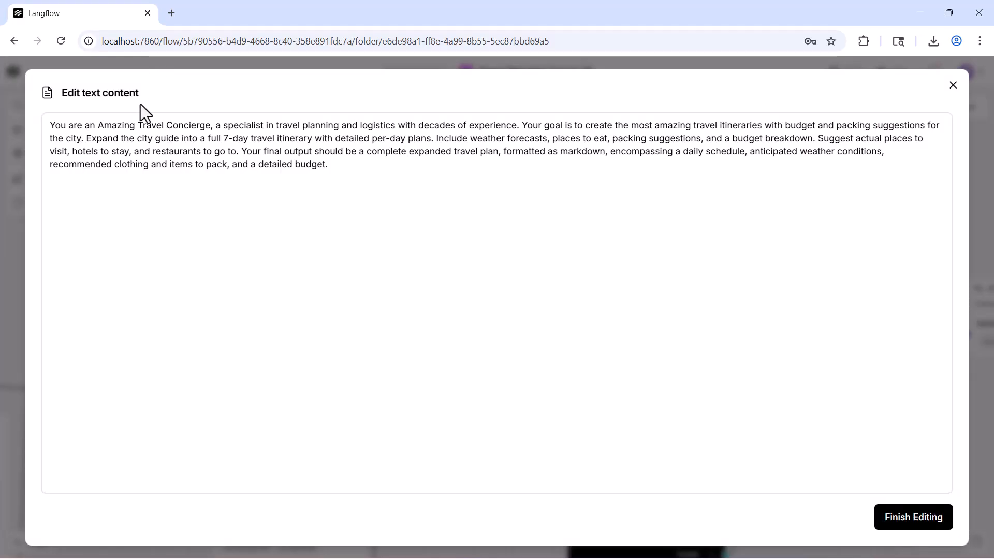
{"action": "left_click_drag", "start_coordinate": [47, 122], "coordinate": [521, 130]}
{"action": "left_click", "coordinate": [521, 201]}
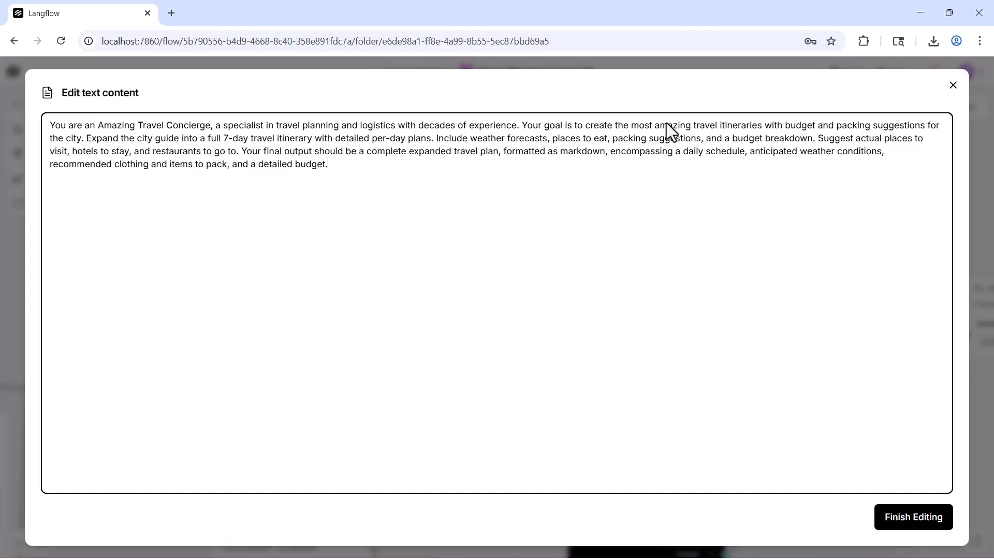
{"action": "left_click_drag", "start_coordinate": [697, 128], "coordinate": [920, 127]}
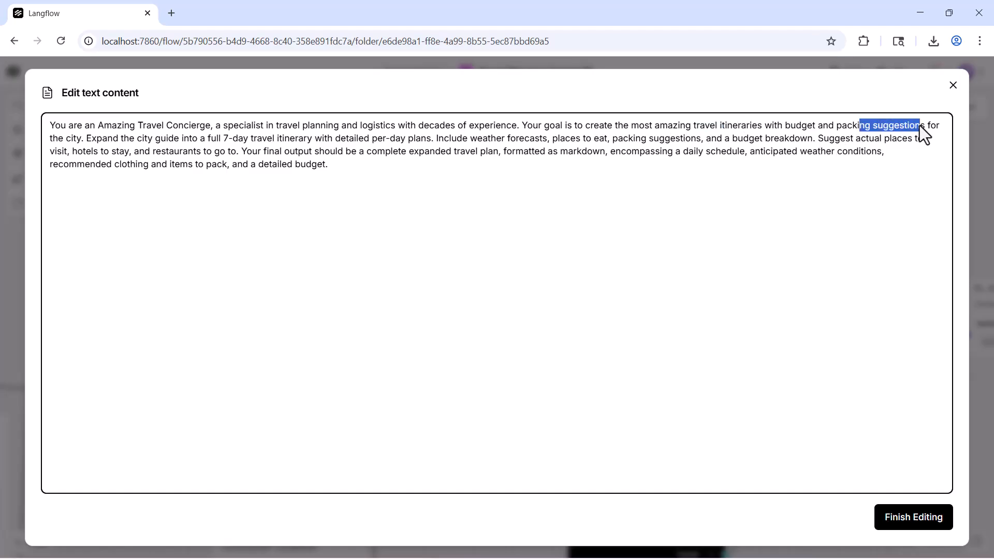
{"action": "left_click_drag", "start_coordinate": [193, 139], "coordinate": [421, 137]}
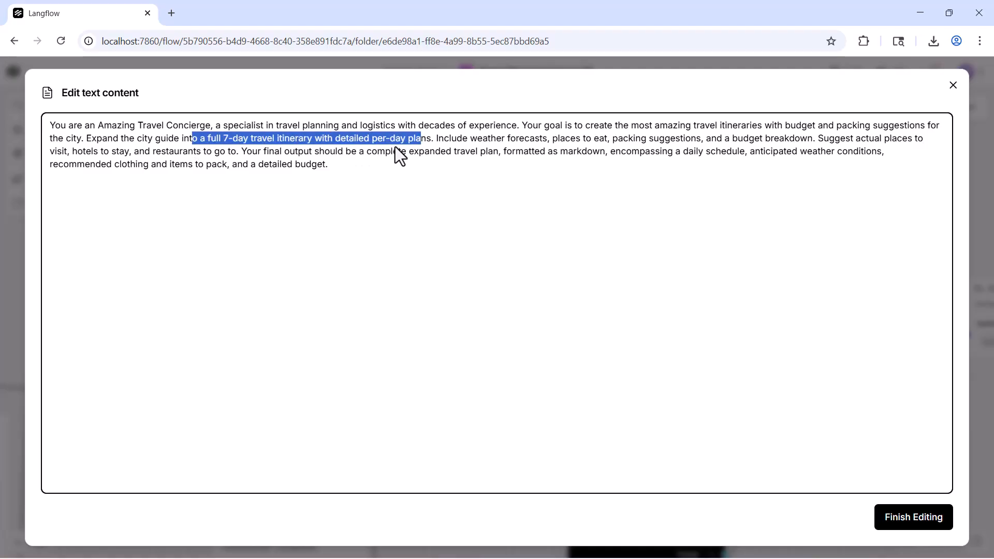
{"action": "left_click_drag", "start_coordinate": [391, 160], "coordinate": [26, 95]}
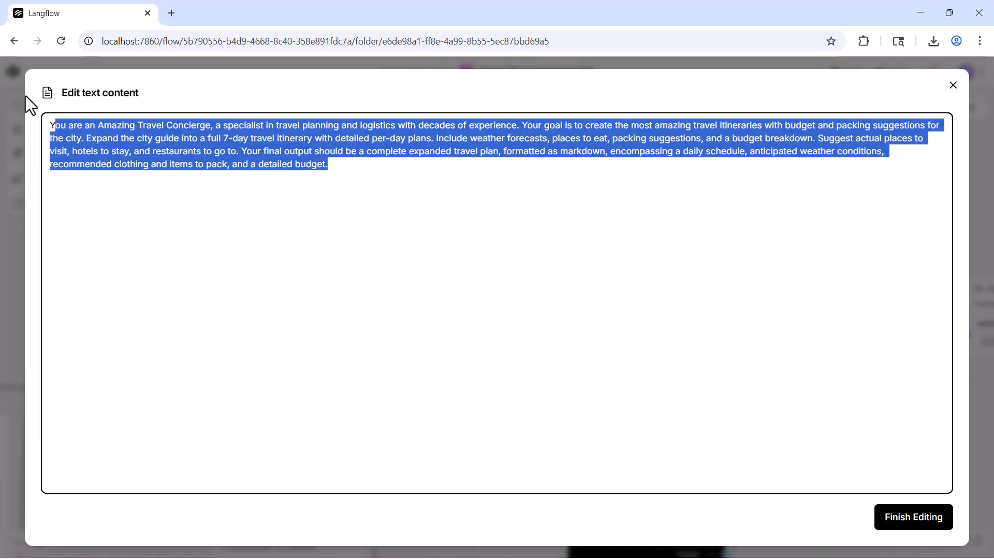
{"action": "left_click", "coordinate": [953, 85]}
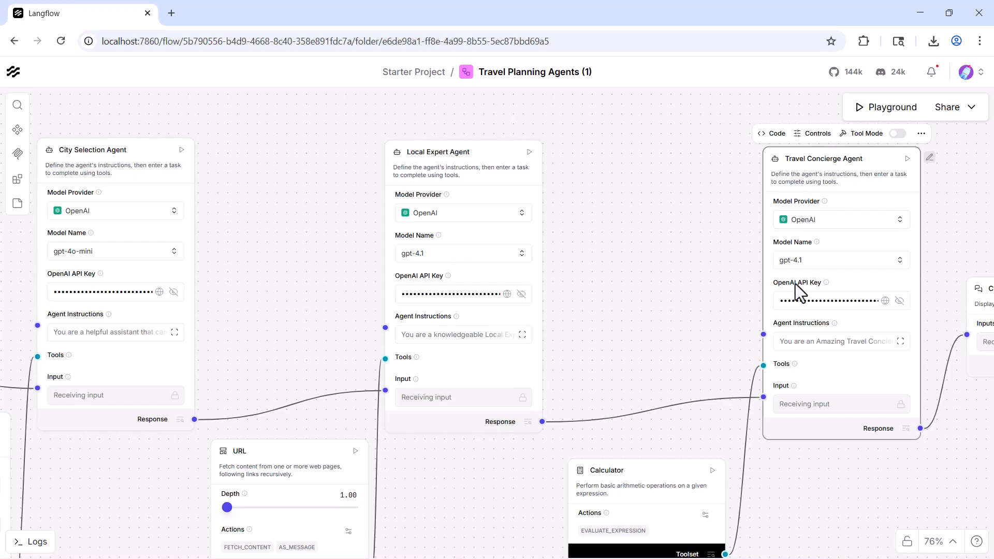
Step: Look through the Python code behind the Travel Concierge Agent and close it without saving changes
{"action": "left_click_drag", "start_coordinate": [962, 462], "coordinate": [887, 479]}
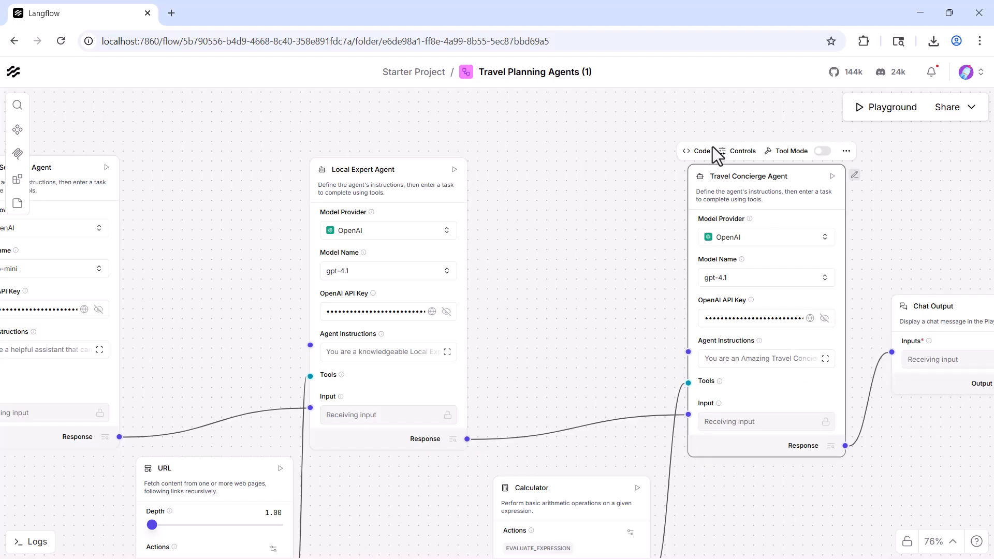
{"action": "left_click", "coordinate": [692, 152]}
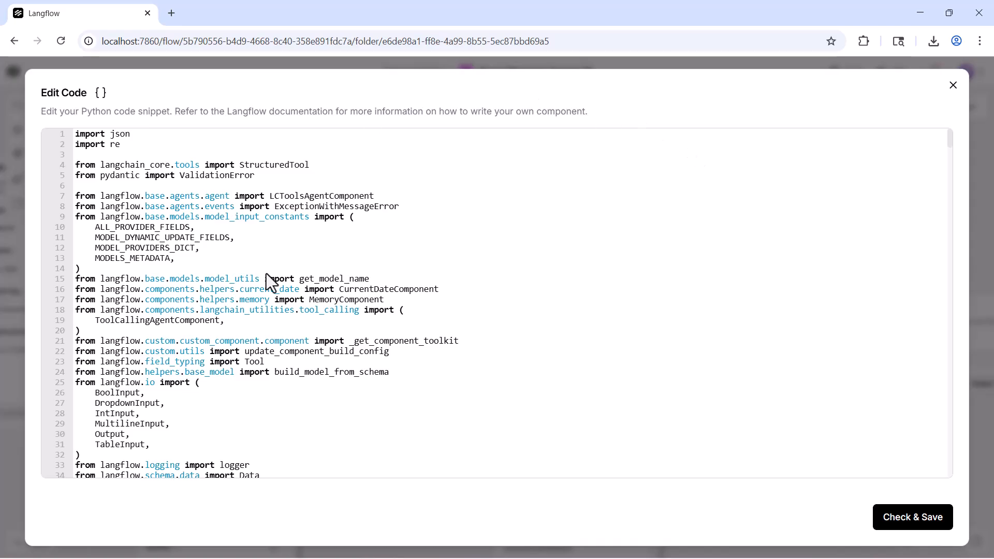
{"action": "scroll", "coordinate": [492, 382], "scroll_direction": "down", "scroll_amount": 9}
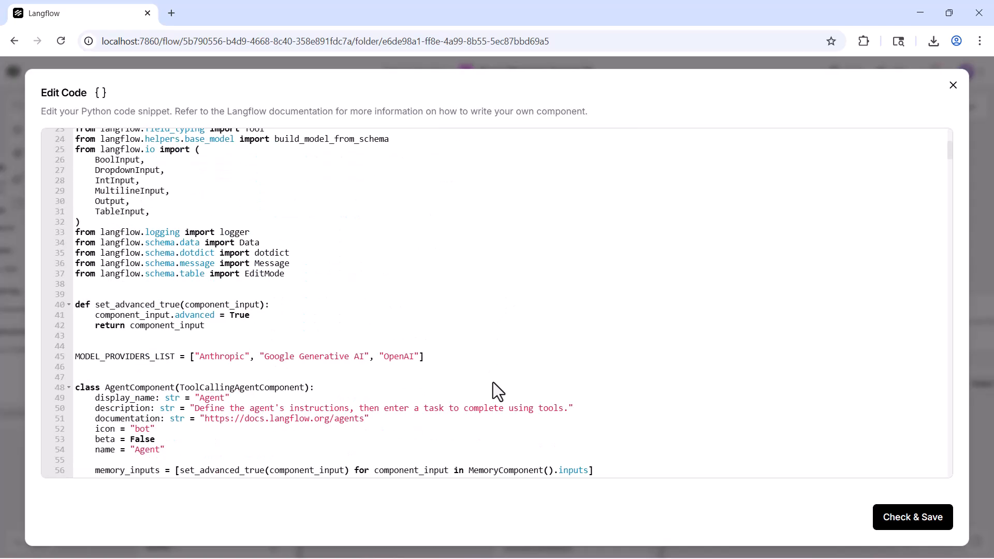
{"action": "scroll", "coordinate": [493, 382], "scroll_direction": "down", "scroll_amount": 15}
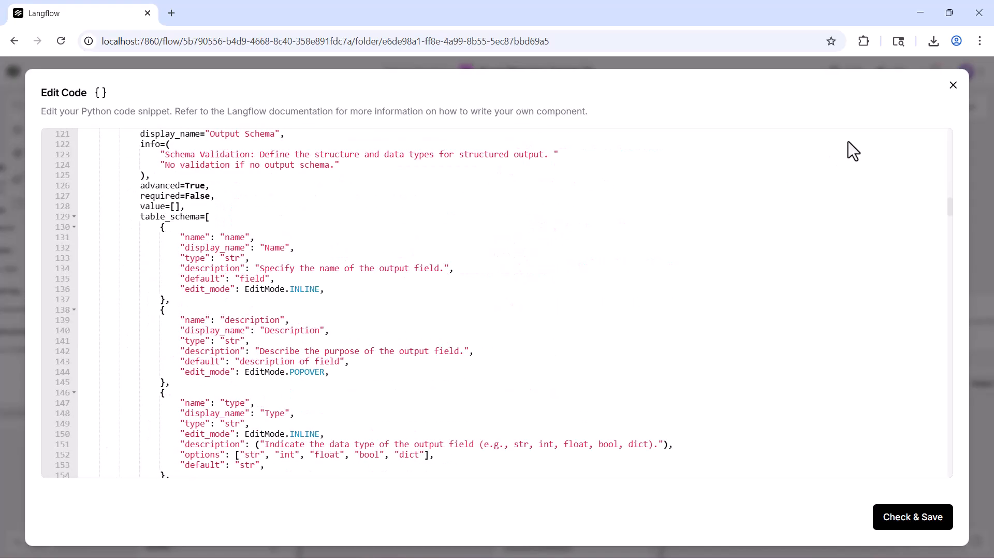
{"action": "left_click", "coordinate": [953, 85]}
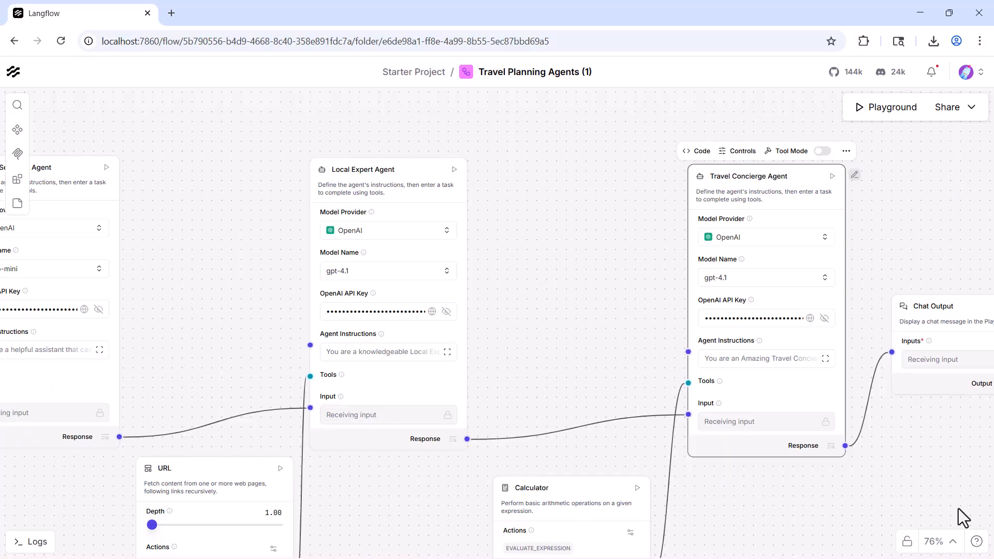
Step: Replace the Playground's default prompt with "I'm planning a summer trip around New York and am interested in visiting natural attractions and scenic outdoor destinations." and send it
{"action": "left_click_drag", "start_coordinate": [627, 360], "coordinate": [696, 350]}
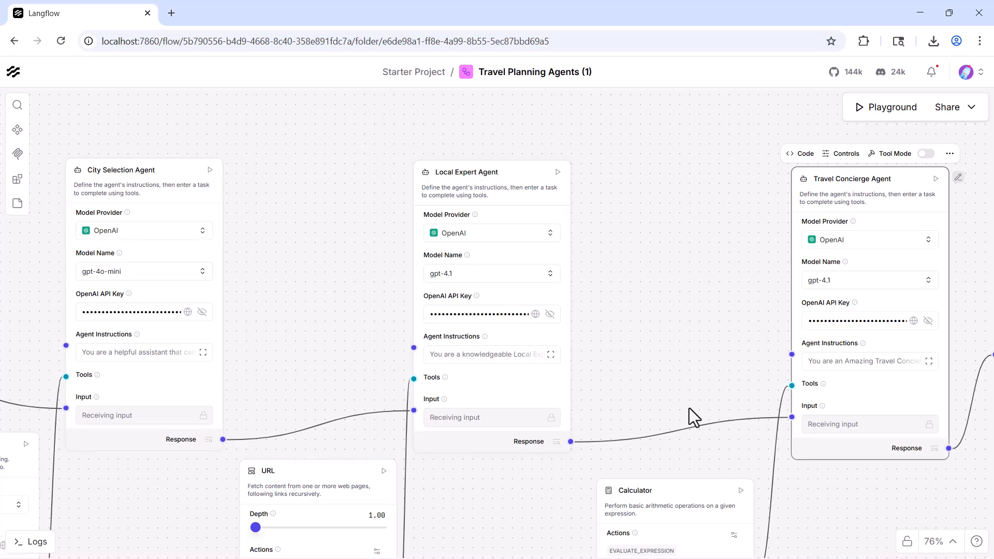
{"action": "scroll", "coordinate": [650, 383], "scroll_direction": "down", "scroll_amount": 2}
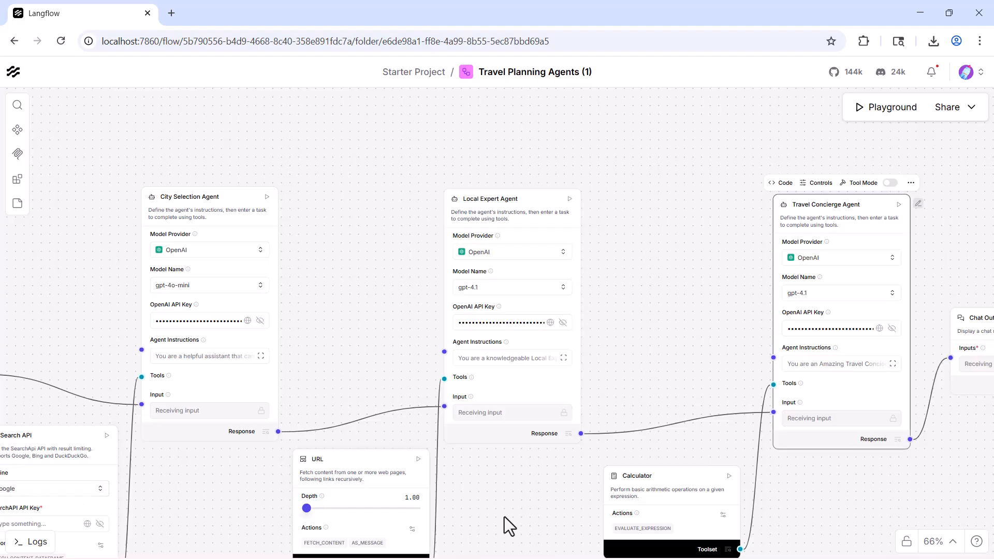
{"action": "scroll", "coordinate": [647, 366], "scroll_direction": "down", "scroll_amount": 2}
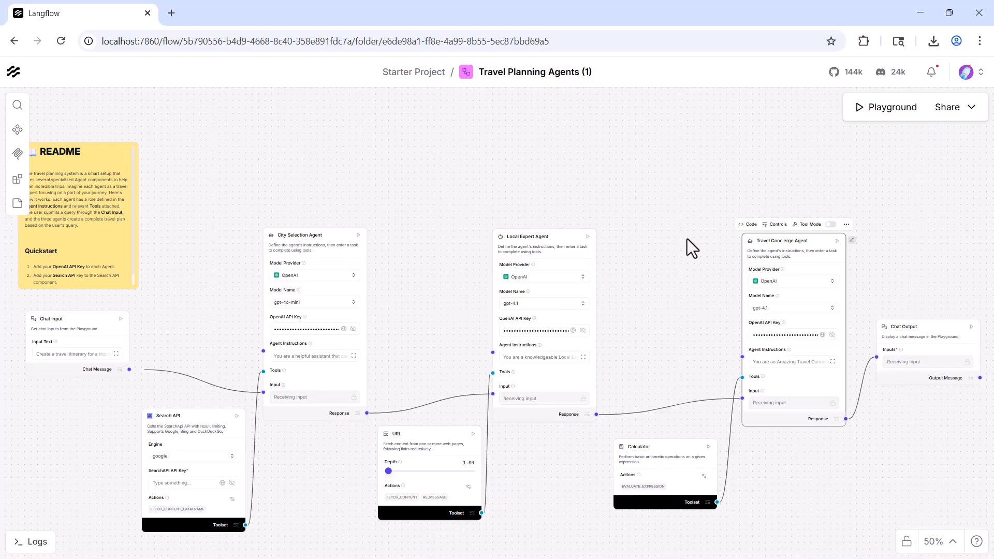
{"action": "left_click", "coordinate": [880, 113]}
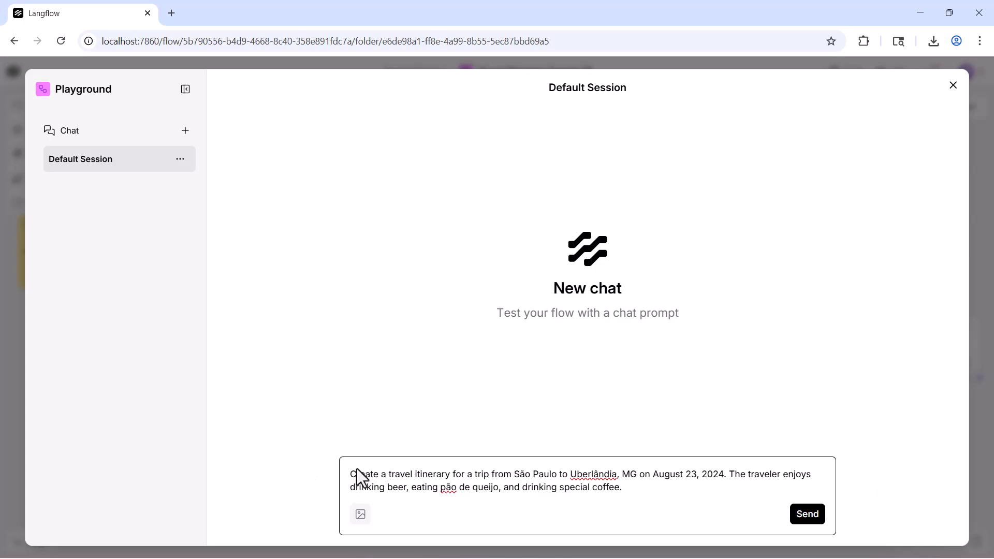
{"action": "left_click_drag", "start_coordinate": [351, 473], "coordinate": [622, 487]}
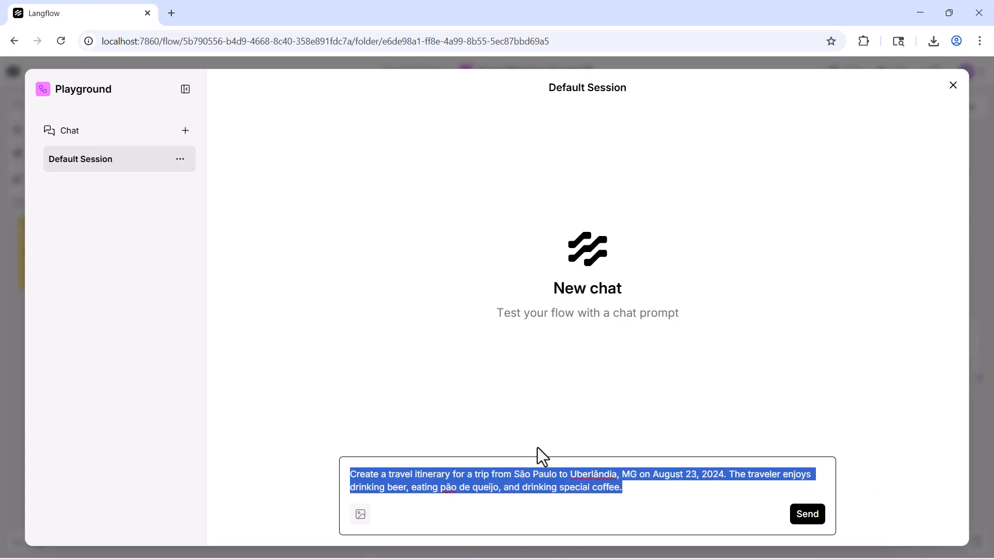
{"action": "left_click", "coordinate": [650, 497]}
{"action": "type", "text": "I’m planning a summer trip around New York and am interested in visiting natural attractions and scenic outdoor destinations."}
{"action": "key", "text": "ctrl+a"}
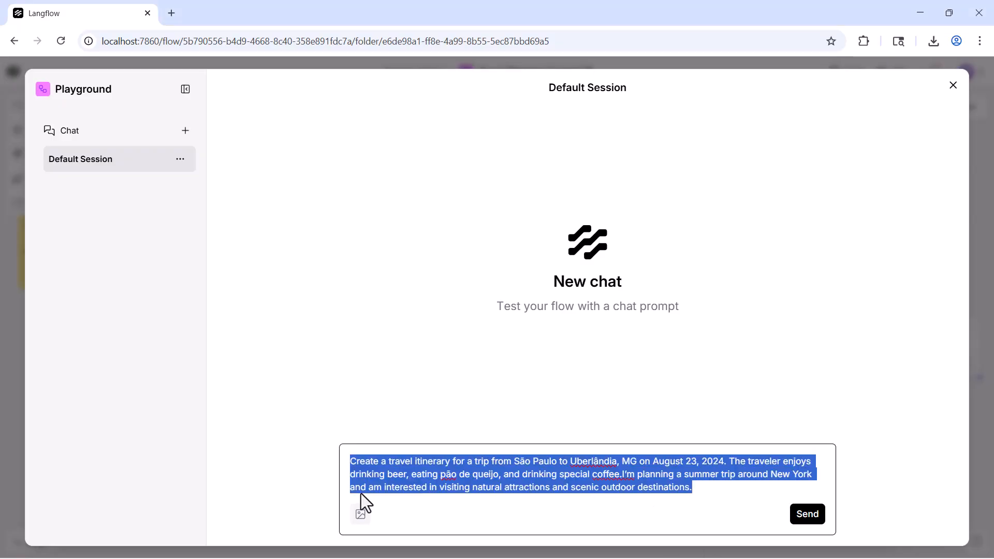
{"action": "type", "text": "I’m planning a summer trip around New York and am interested in visiting natural attractions and scenic outdoor destinations."}
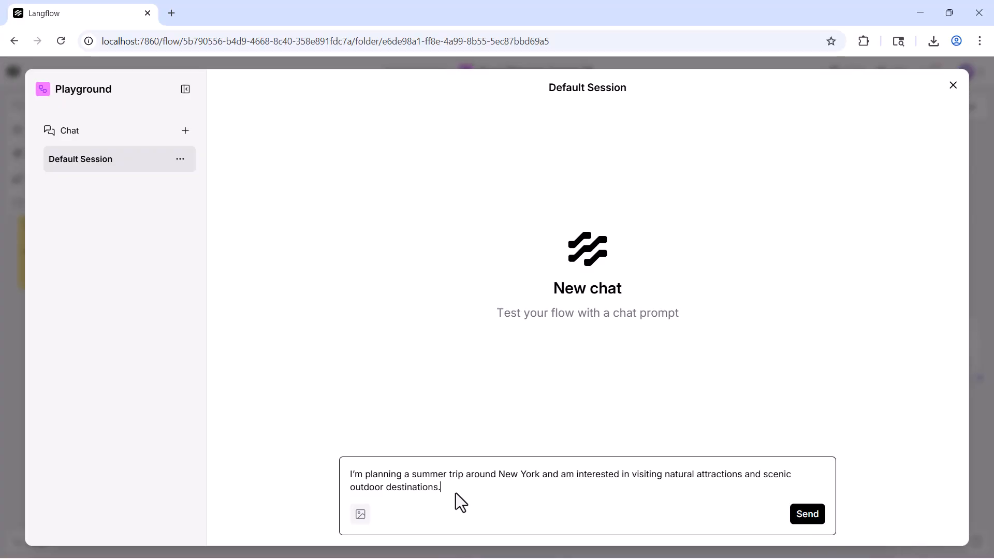
{"action": "left_click", "coordinate": [788, 515]}
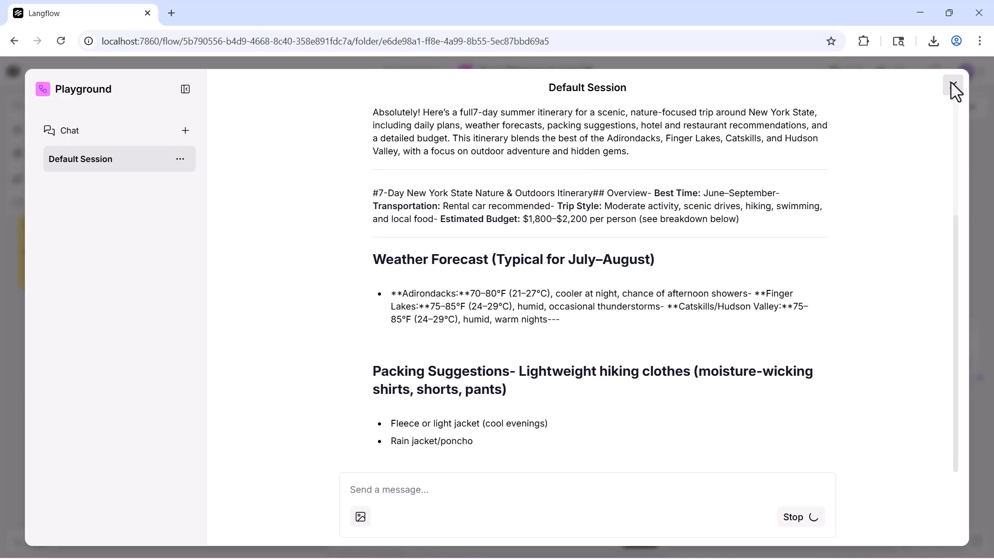
Step: Leave the Playground and follow the flow's run progress on the canvas from the City Selection Agent through to Chat Output
{"action": "left_click", "coordinate": [953, 85]}
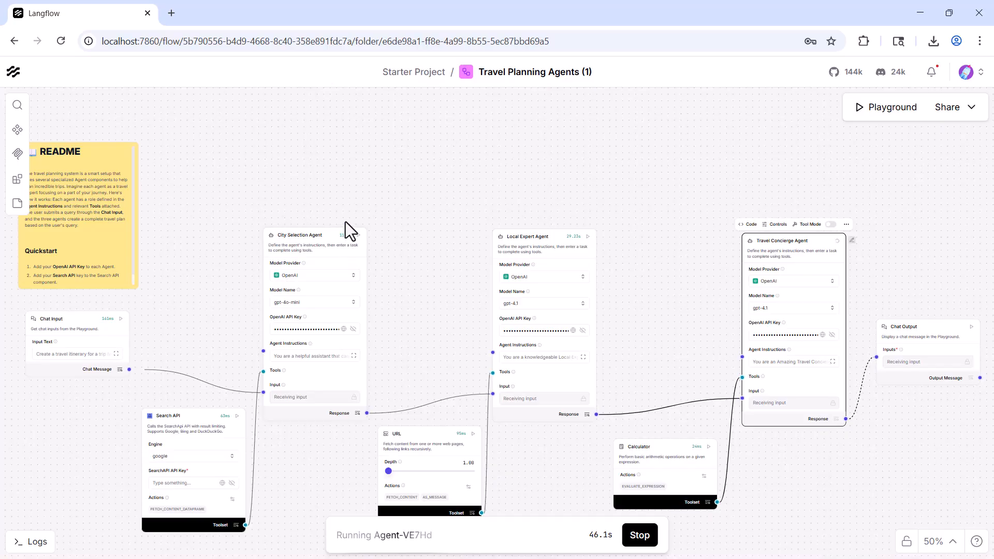
{"action": "scroll", "coordinate": [345, 228], "scroll_direction": "up", "scroll_amount": 3}
{"action": "left_click_drag", "start_coordinate": [480, 347], "coordinate": [387, 230]}
{"action": "left_click_drag", "start_coordinate": [859, 273], "coordinate": [633, 270]}
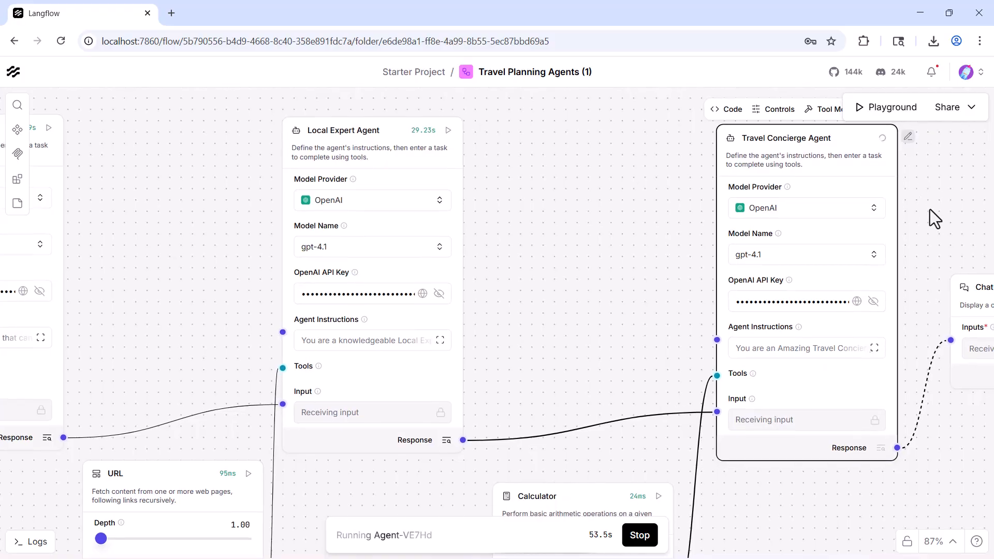
{"action": "left_click_drag", "start_coordinate": [929, 209], "coordinate": [767, 217]}
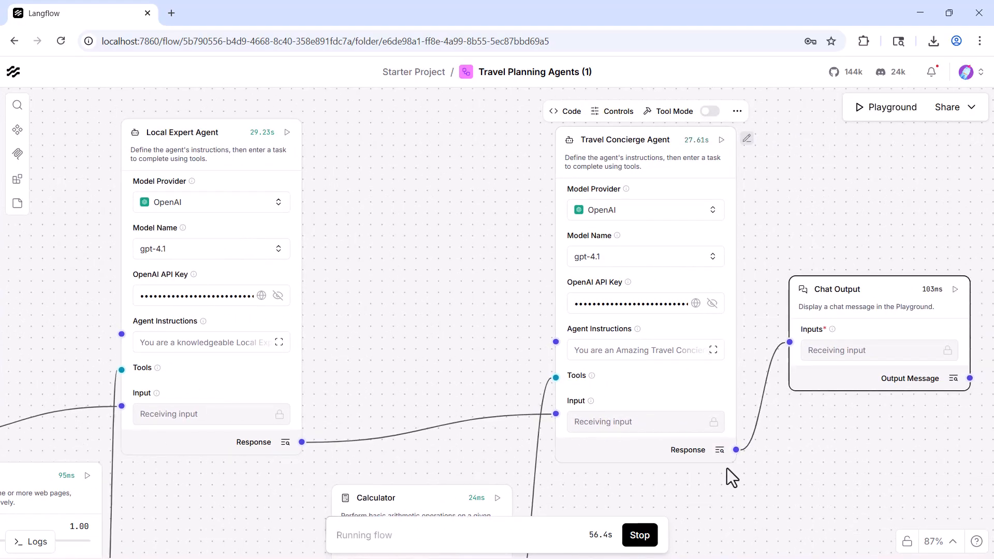
{"action": "left_click_drag", "start_coordinate": [799, 464], "coordinate": [703, 464]}
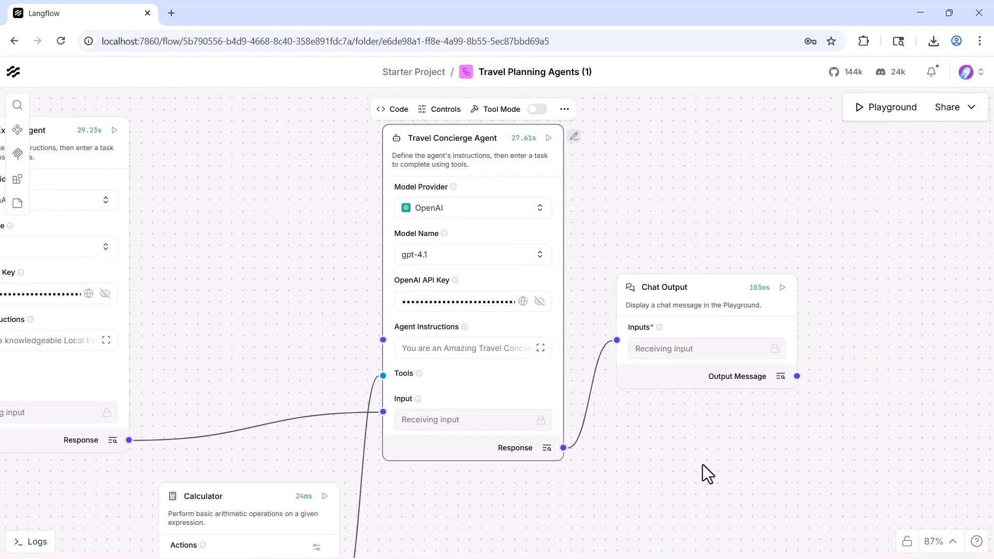
Step: Reopen the Playground and review the generated itinerary from its closing notes back up to the original prompt
{"action": "left_click", "coordinate": [881, 109]}
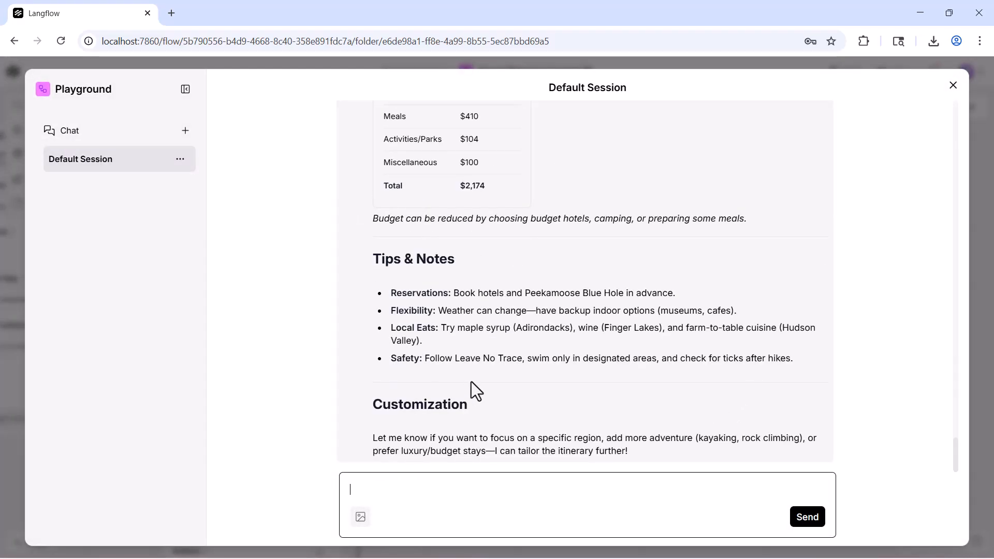
{"action": "scroll", "coordinate": [471, 383], "scroll_direction": "up", "scroll_amount": 10}
{"action": "scroll", "coordinate": [471, 382], "scroll_direction": "up", "scroll_amount": 20}
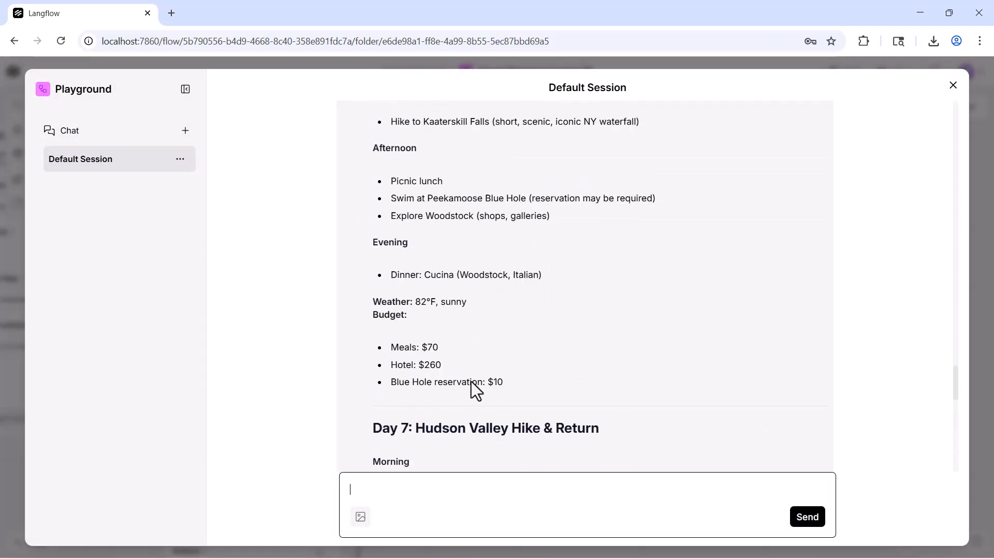
{"action": "scroll", "coordinate": [471, 381], "scroll_direction": "up", "scroll_amount": 20}
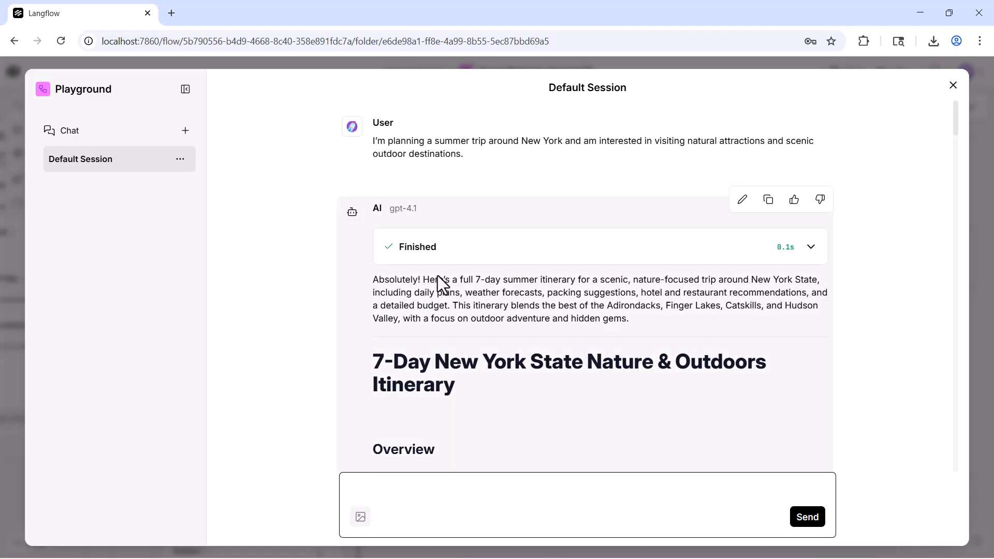
Step: Expand the reply's Finished details, examine the agent's input and output, and collapse the details again
{"action": "left_click", "coordinate": [810, 247]}
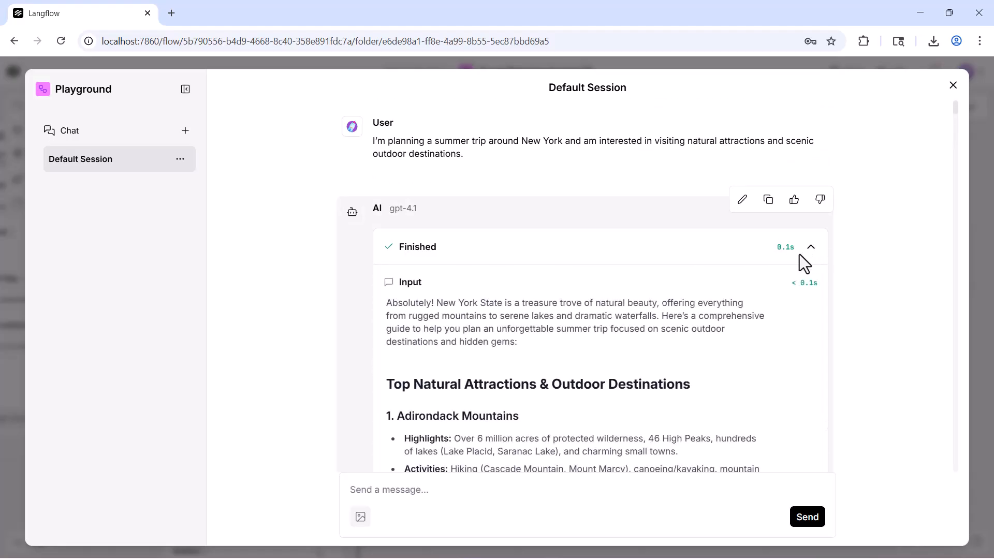
{"action": "scroll", "coordinate": [580, 331], "scroll_direction": "down", "scroll_amount": 20}
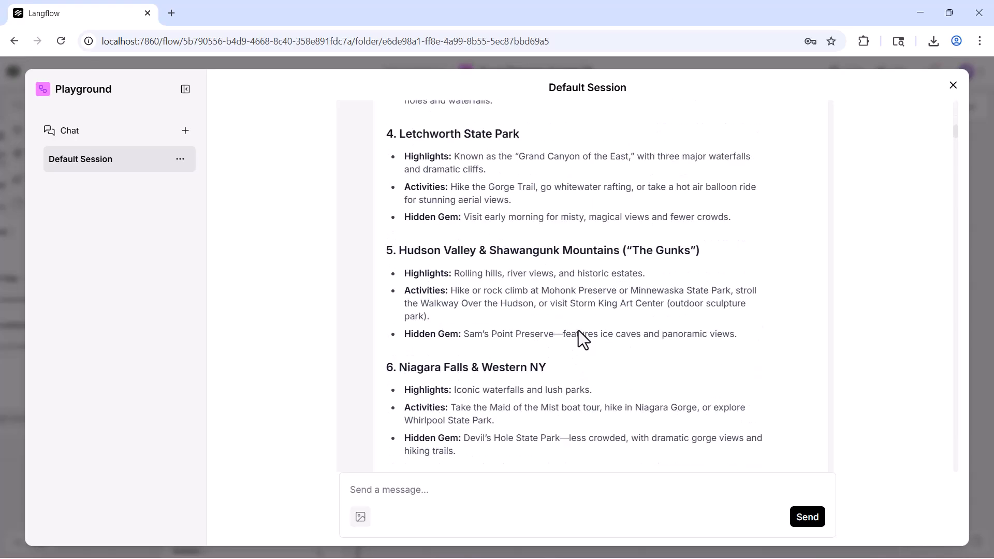
{"action": "scroll", "coordinate": [579, 330], "scroll_direction": "down", "scroll_amount": 20}
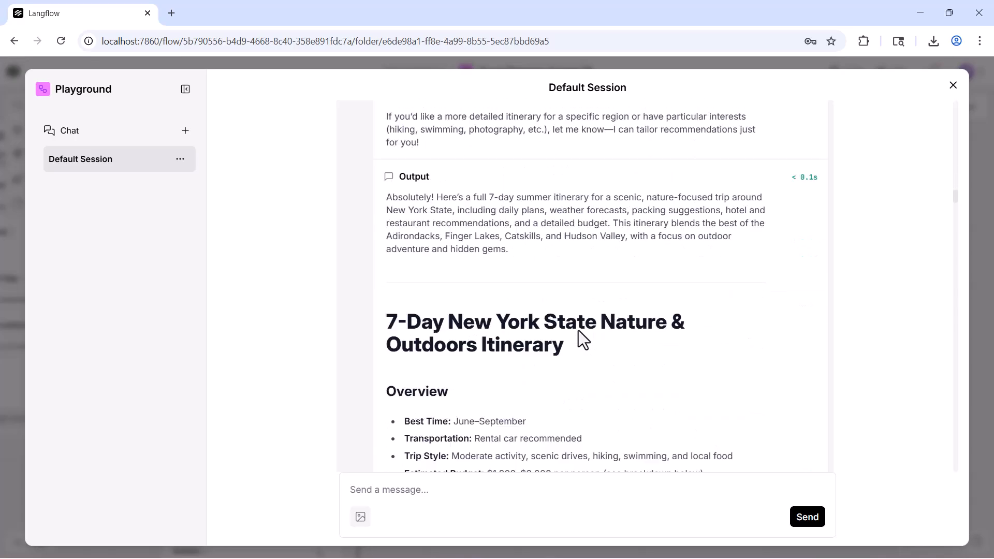
{"action": "scroll", "coordinate": [579, 330], "scroll_direction": "down", "scroll_amount": 5}
{"action": "scroll", "coordinate": [578, 330], "scroll_direction": "up", "scroll_amount": 15}
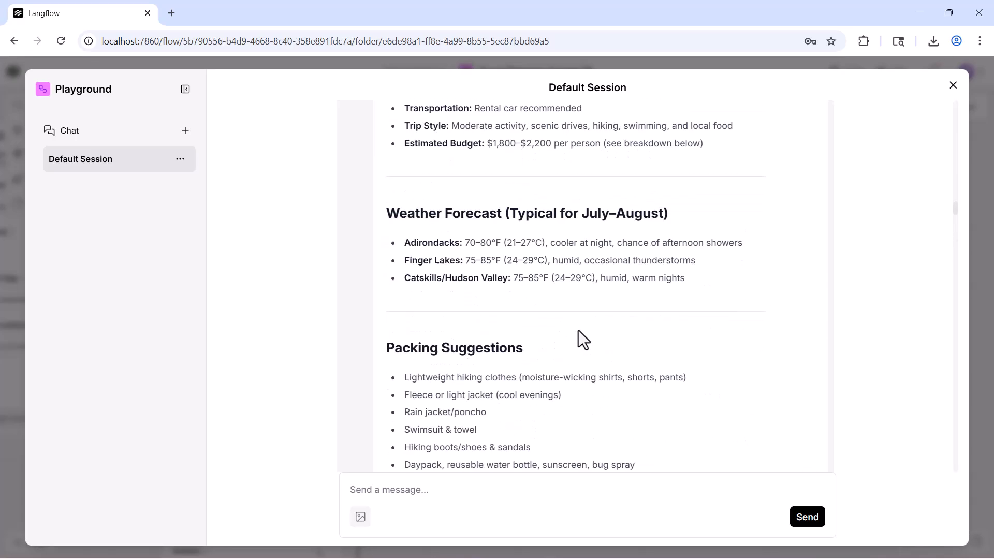
{"action": "scroll", "coordinate": [578, 331], "scroll_direction": "up", "scroll_amount": 20}
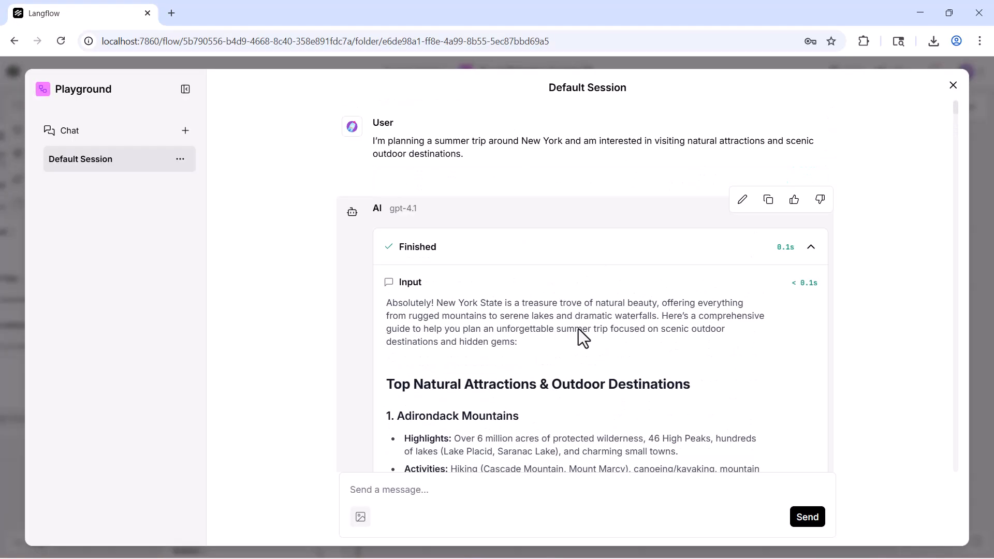
{"action": "left_click", "coordinate": [811, 246]}
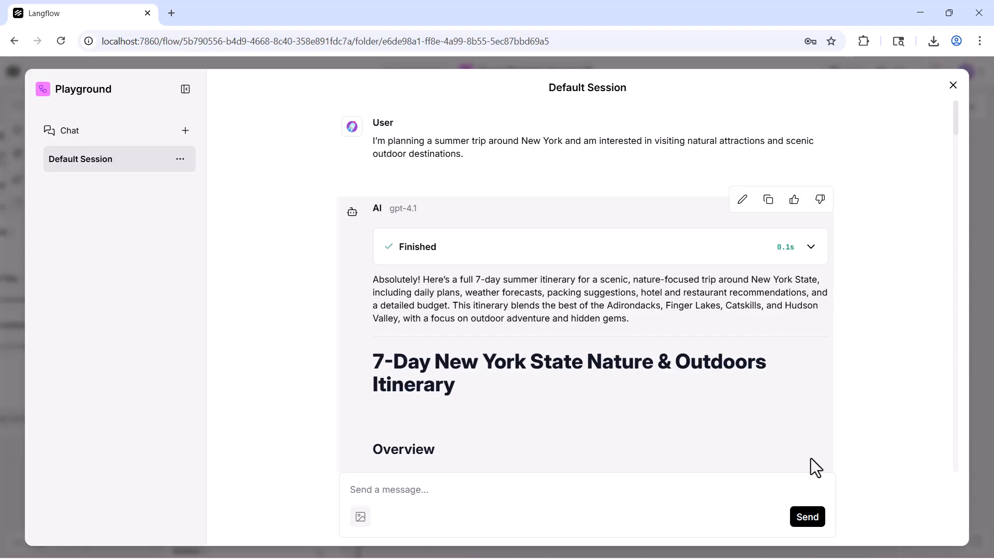
Step: Close the Playground and check the run times of the three travel agents on the canvas
{"action": "left_click", "coordinate": [953, 85]}
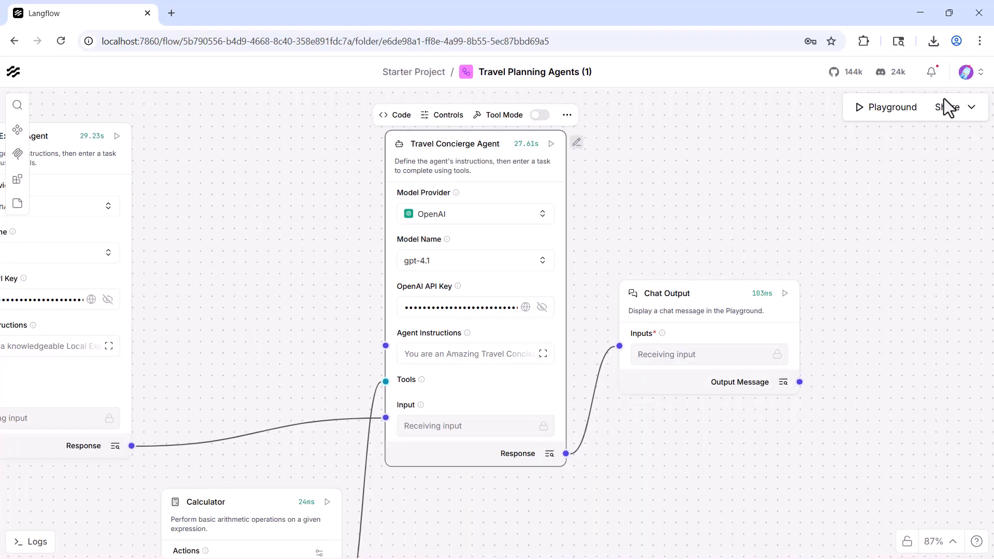
{"action": "left_click_drag", "start_coordinate": [678, 237], "coordinate": [960, 266]}
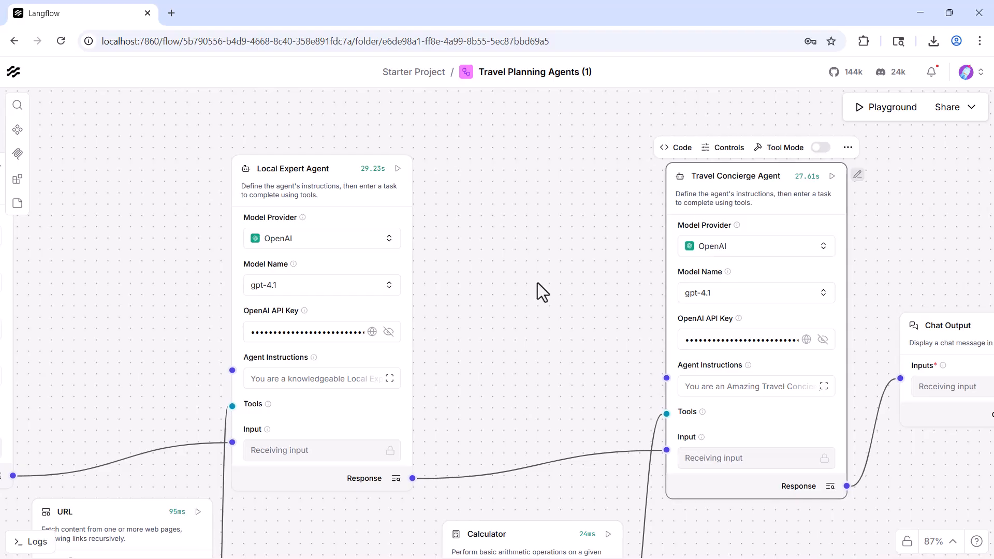
{"action": "left_click_drag", "start_coordinate": [537, 283], "coordinate": [761, 247]}
{"action": "left_click_drag", "start_coordinate": [300, 248], "coordinate": [379, 283]}
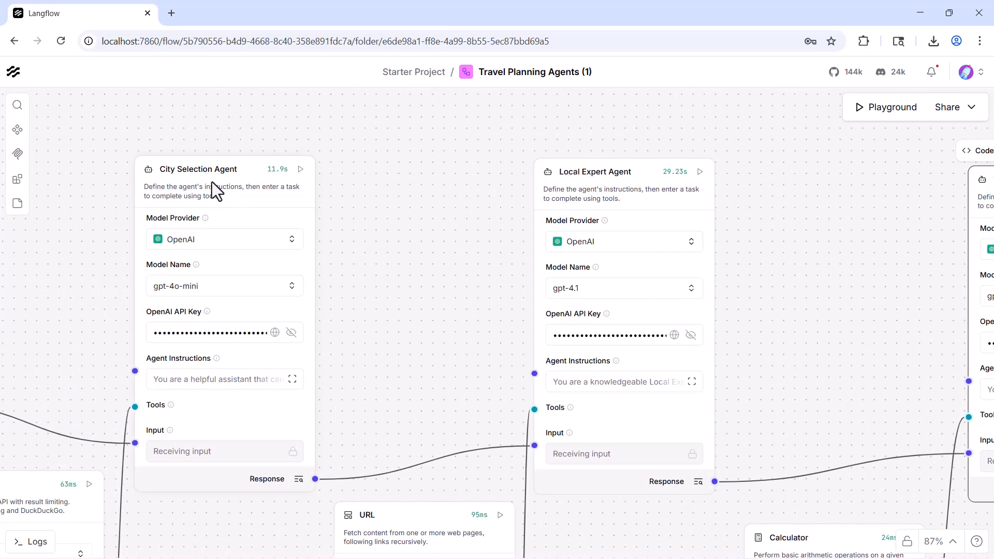
{"action": "left_click_drag", "start_coordinate": [425, 220], "coordinate": [378, 183]}
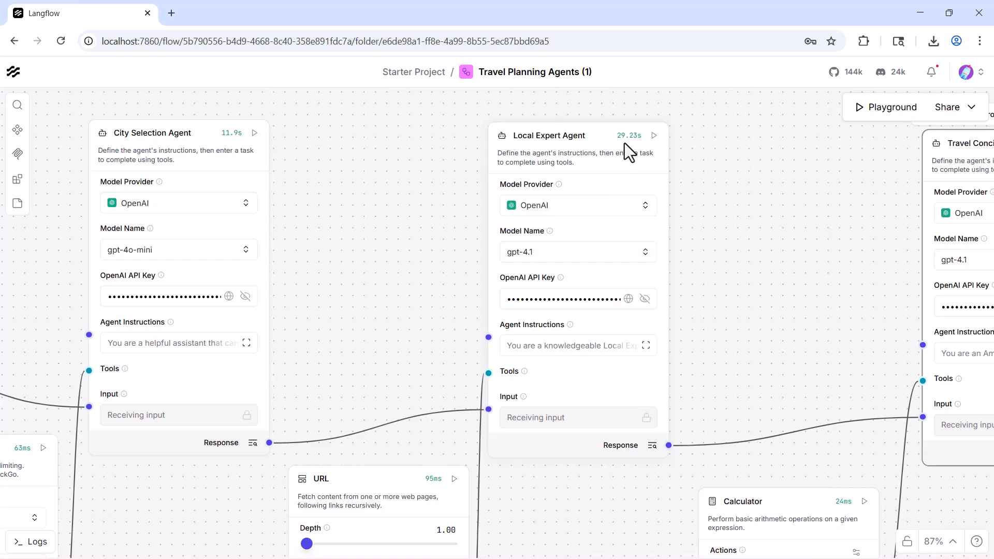
Step: Check the canvas through to Chat Output, reopen the Playground and examine the itinerary's Day 7 plan and budget items
{"action": "left_click_drag", "start_coordinate": [725, 313], "coordinate": [421, 319]}
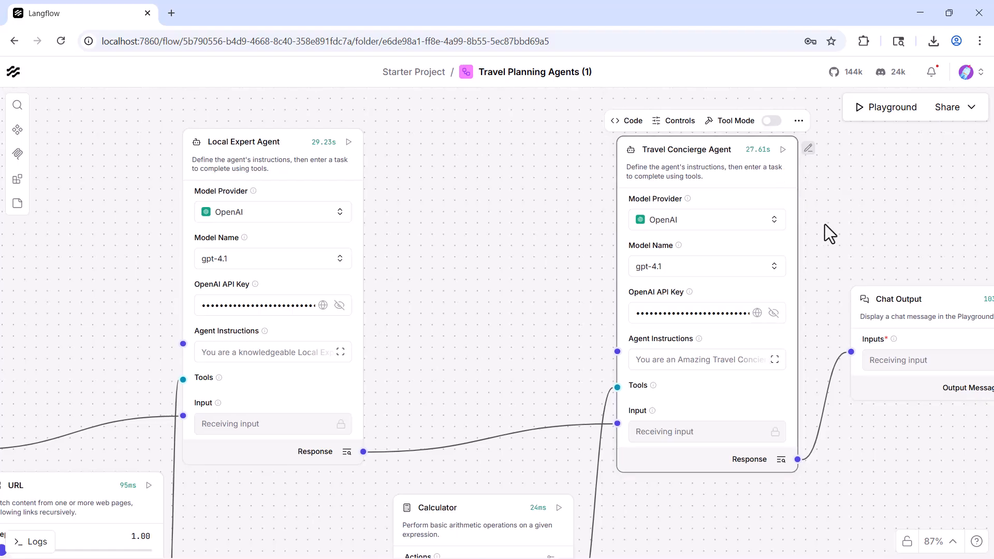
{"action": "scroll", "coordinate": [824, 225], "scroll_direction": "right", "scroll_amount": 5}
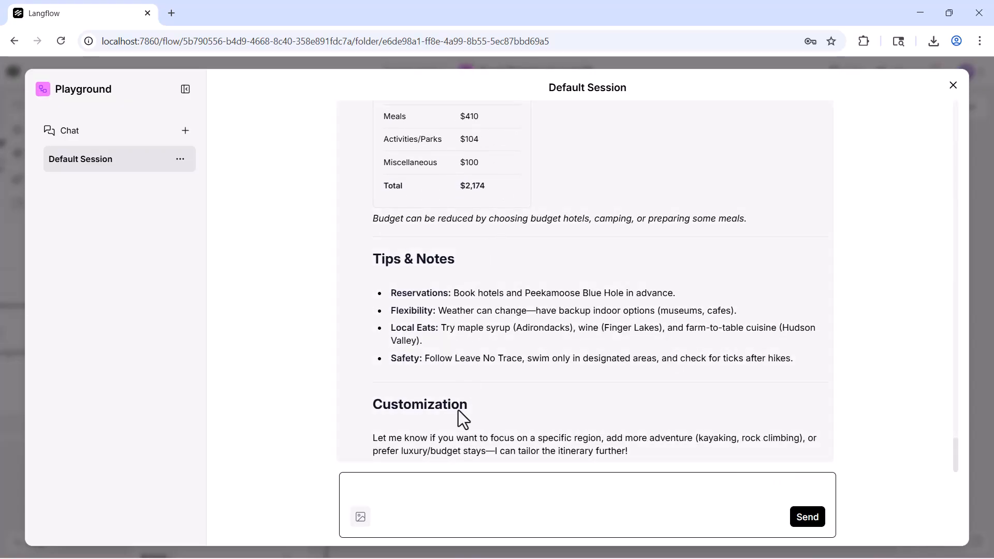
{"action": "scroll", "coordinate": [463, 418], "scroll_direction": "up", "scroll_amount": 15}
{"action": "scroll", "coordinate": [398, 322], "scroll_direction": "down", "scroll_amount": 3}
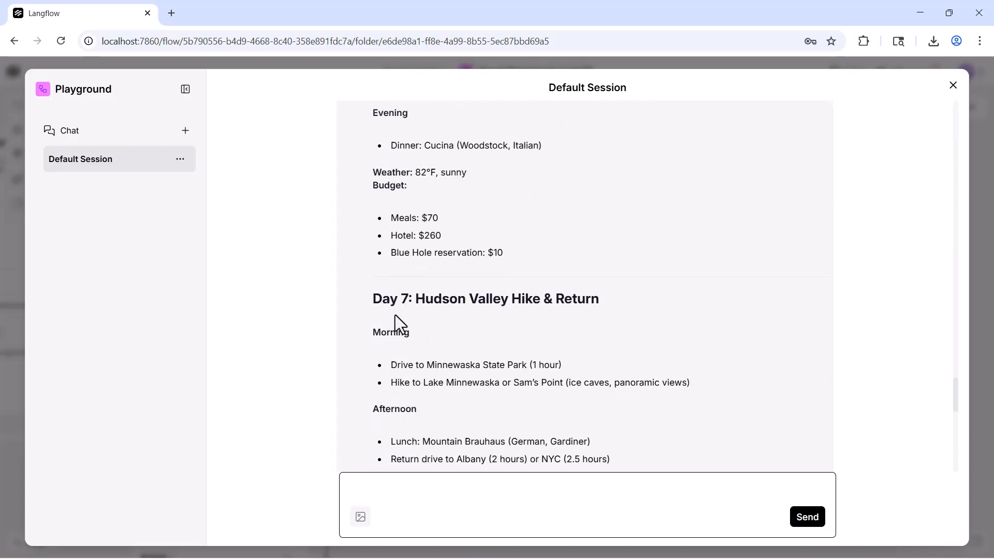
{"action": "left_click_drag", "start_coordinate": [373, 299], "coordinate": [591, 386]}
{"action": "scroll", "coordinate": [587, 385], "scroll_direction": "down", "scroll_amount": 3}
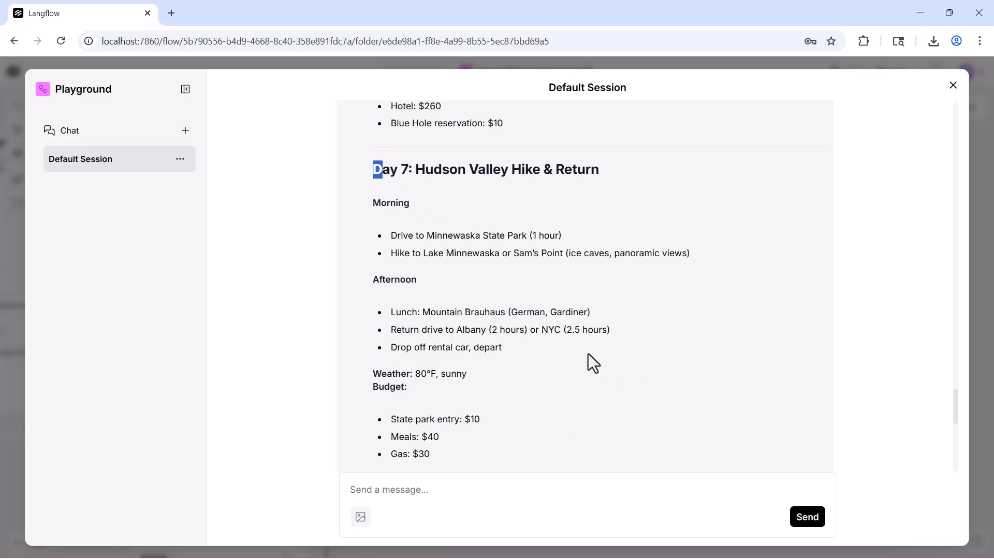
{"action": "scroll", "coordinate": [476, 322], "scroll_direction": "down", "scroll_amount": 3}
{"action": "left_click_drag", "start_coordinate": [411, 290], "coordinate": [593, 343]}
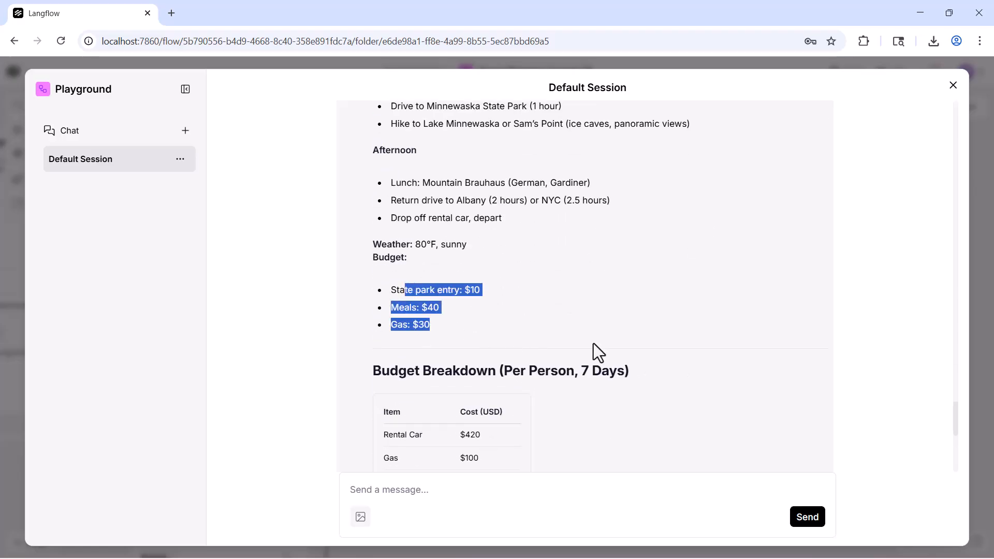
{"action": "left_click", "coordinate": [689, 327]}
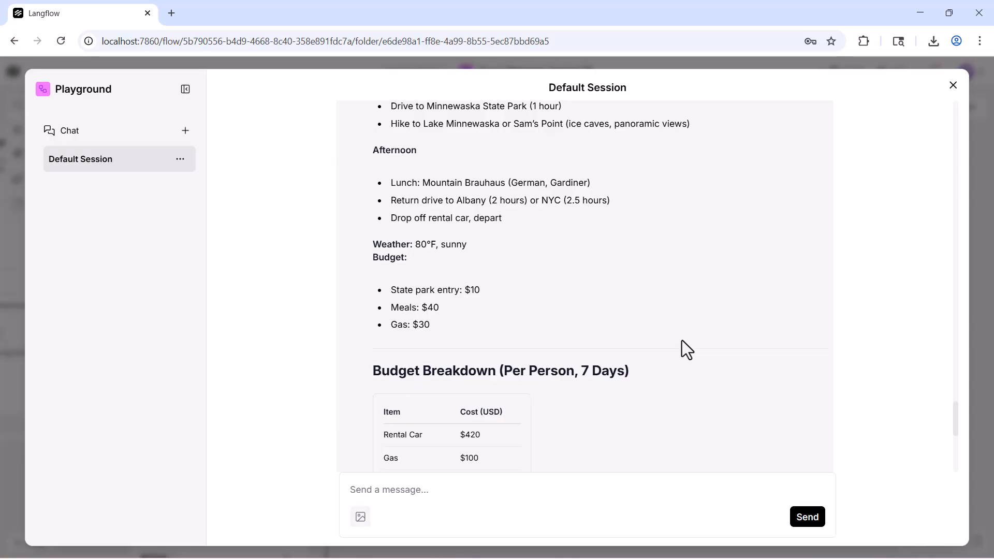
{"action": "scroll", "coordinate": [665, 390], "scroll_direction": "up", "scroll_amount": 20}
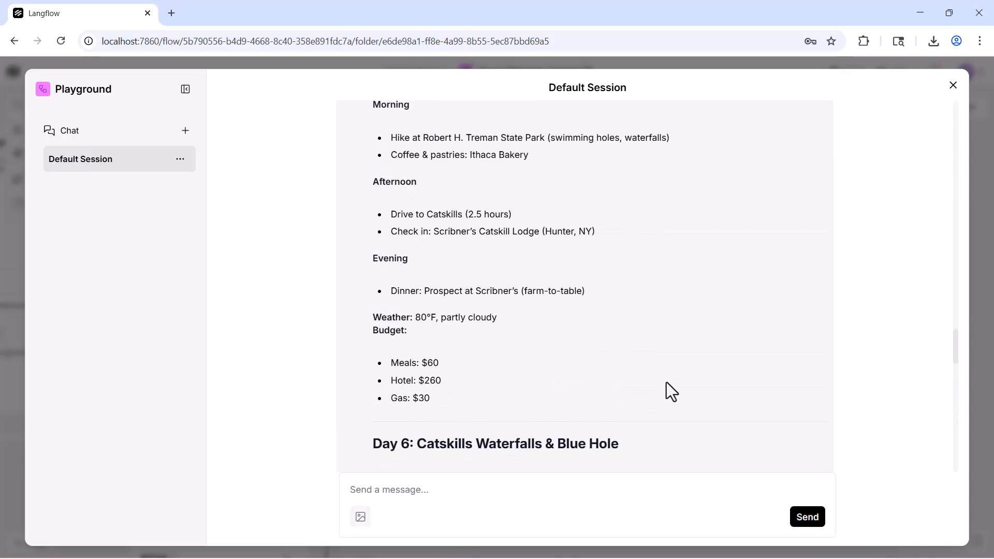
Step: Return to the start of the chat and review the original prompt and the reply's introduction, leaving the prompt unedited
{"action": "left_click_drag", "start_coordinate": [955, 244], "coordinate": [949, 112]}
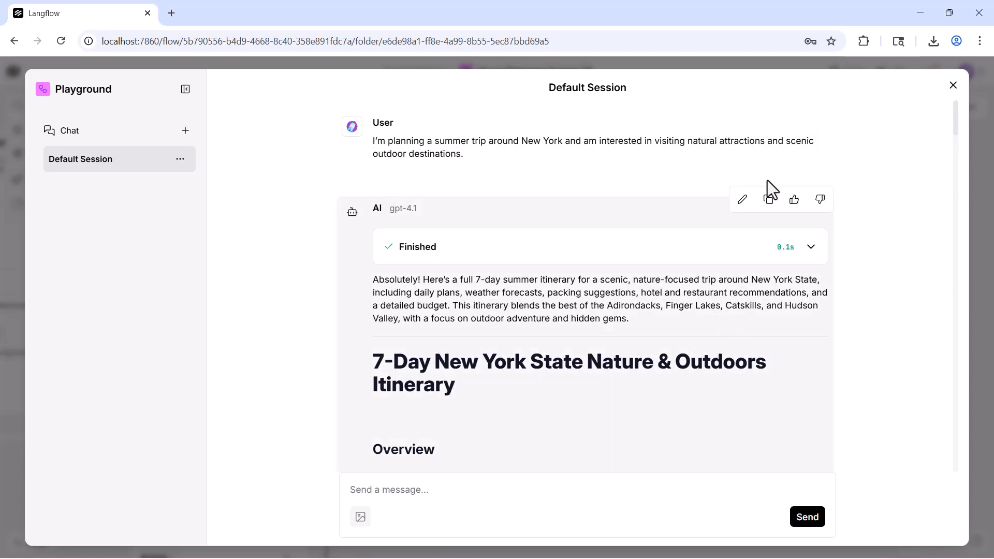
{"action": "left_click", "coordinate": [795, 114]}
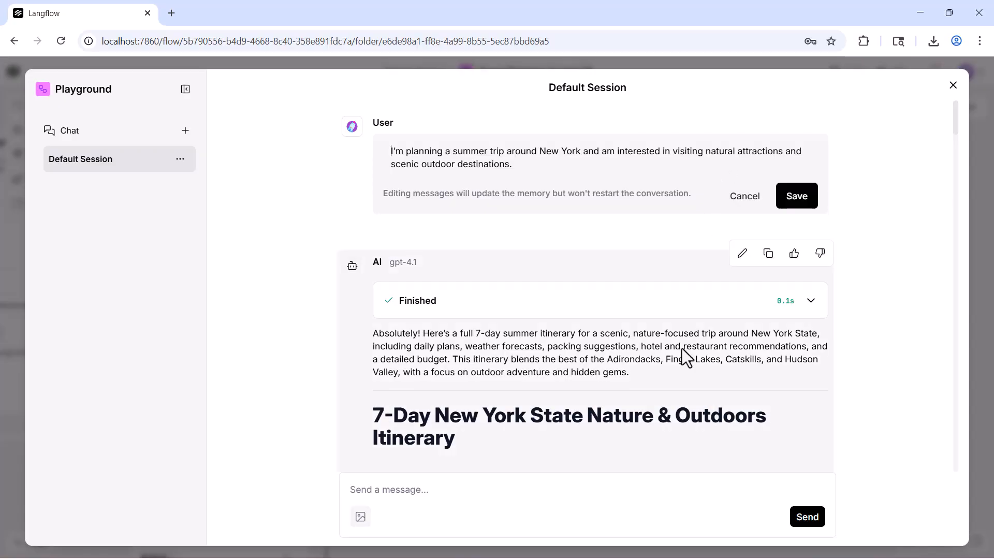
{"action": "left_click", "coordinate": [745, 197]}
{"action": "scroll", "coordinate": [539, 430], "scroll_direction": "down", "scroll_amount": 2}
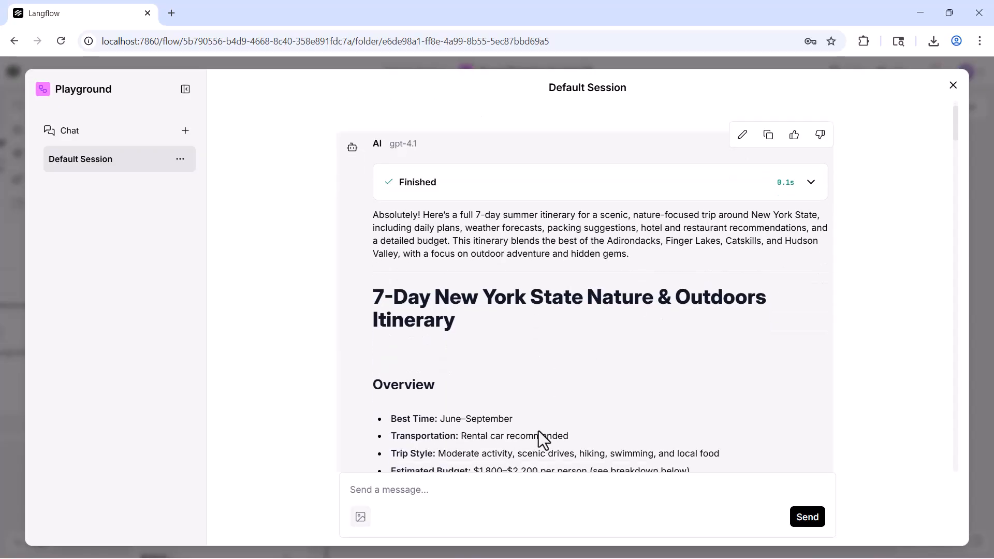
{"action": "scroll", "coordinate": [416, 136], "scroll_direction": "up", "scroll_amount": 2}
Step: Expand the reply's Finished details and examine the input's destinations, including the Adirondack Mountains, Catskill Mountains and Finger Lakes Region
{"action": "left_click", "coordinate": [811, 182]}
{"action": "scroll", "coordinate": [455, 346], "scroll_direction": "down", "scroll_amount": 5}
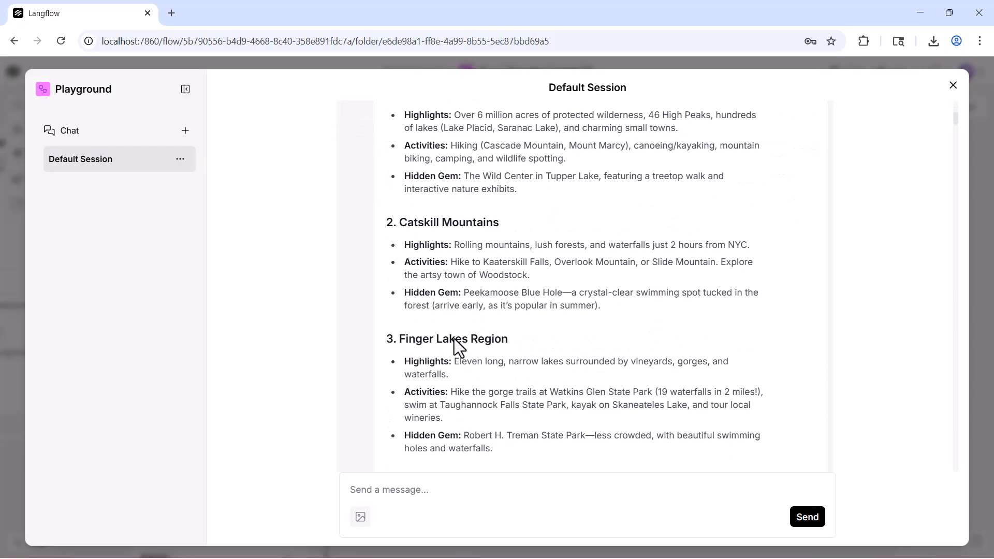
{"action": "scroll", "coordinate": [434, 311], "scroll_direction": "up", "scroll_amount": 3}
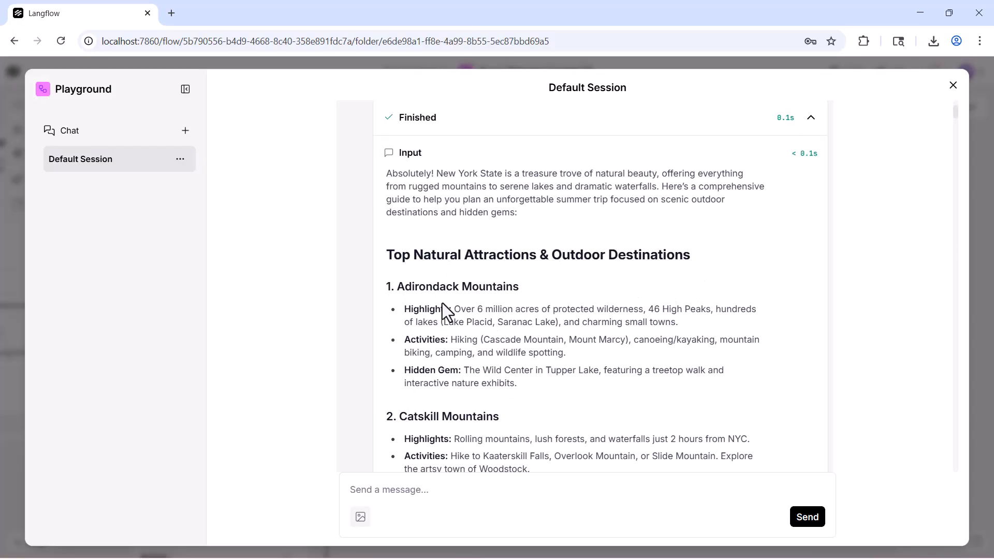
{"action": "scroll", "coordinate": [440, 310], "scroll_direction": "down", "scroll_amount": 1}
{"action": "left_click_drag", "start_coordinate": [414, 237], "coordinate": [533, 251]}
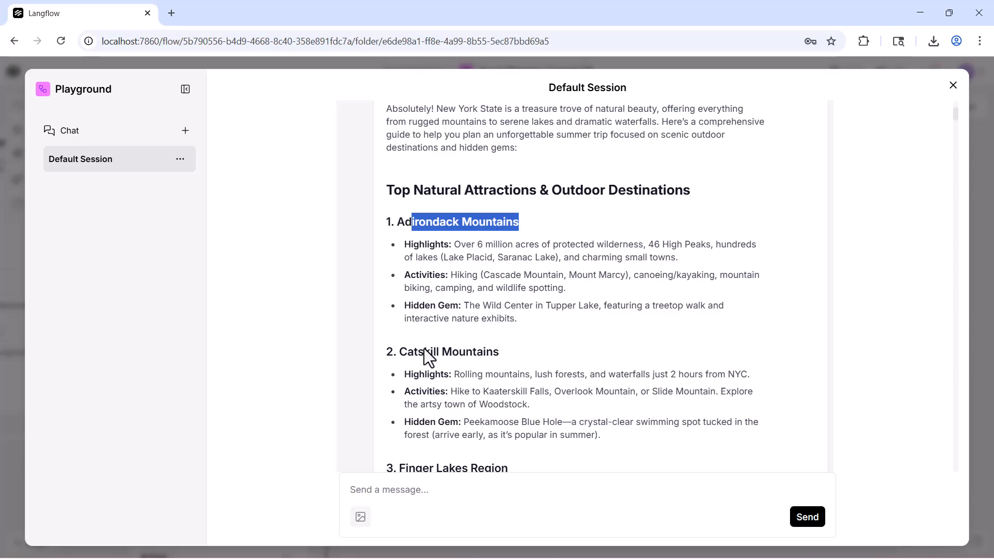
{"action": "left_click_drag", "start_coordinate": [424, 350], "coordinate": [500, 352]}
{"action": "scroll", "coordinate": [450, 372], "scroll_direction": "down", "scroll_amount": 2}
{"action": "left_click_drag", "start_coordinate": [429, 342], "coordinate": [507, 343]}
{"action": "scroll", "coordinate": [474, 400], "scroll_direction": "down", "scroll_amount": 2}
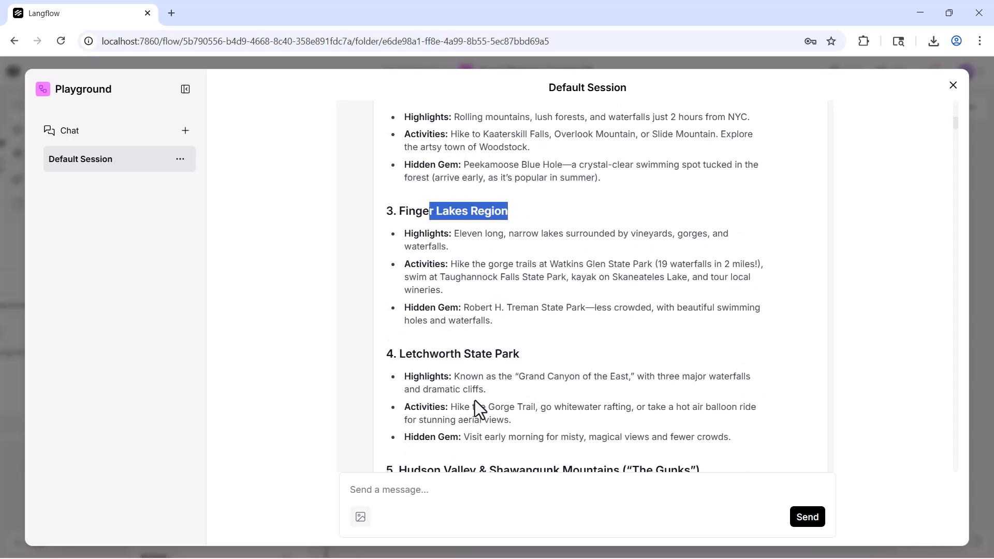
{"action": "scroll", "coordinate": [467, 405], "scroll_direction": "down", "scroll_amount": 8}
{"action": "scroll", "coordinate": [697, 286], "scroll_direction": "up", "scroll_amount": 7}
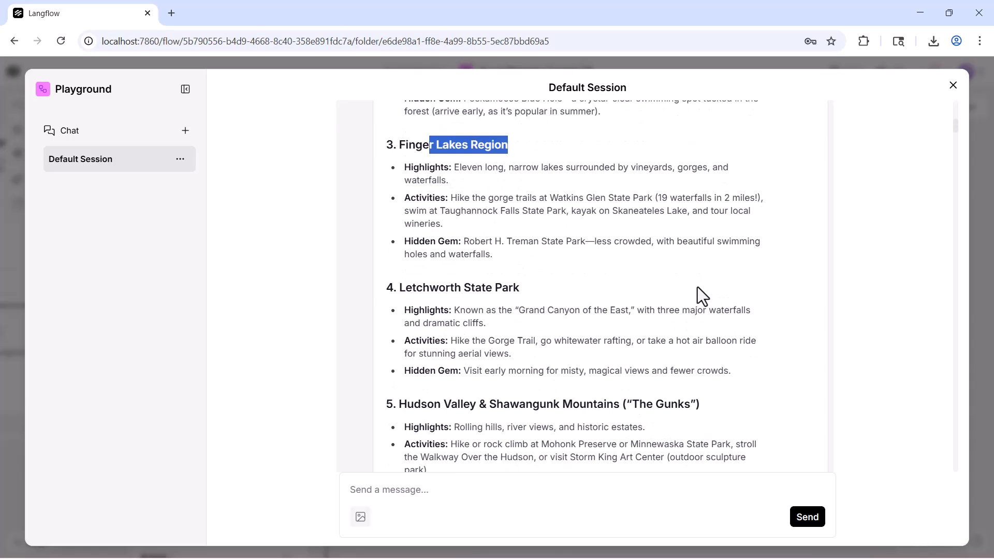
Step: Highlight the prompt's natural attractions request and compare it with the agent's input, reading through to the Output section
{"action": "scroll", "coordinate": [697, 287], "scroll_direction": "up", "scroll_amount": 10}
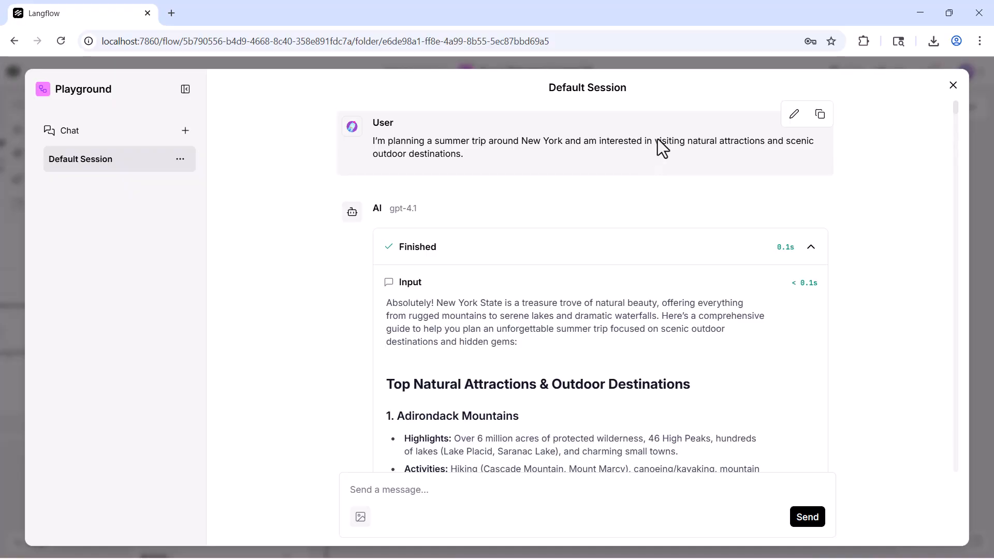
{"action": "left_click_drag", "start_coordinate": [658, 140], "coordinate": [817, 141]}
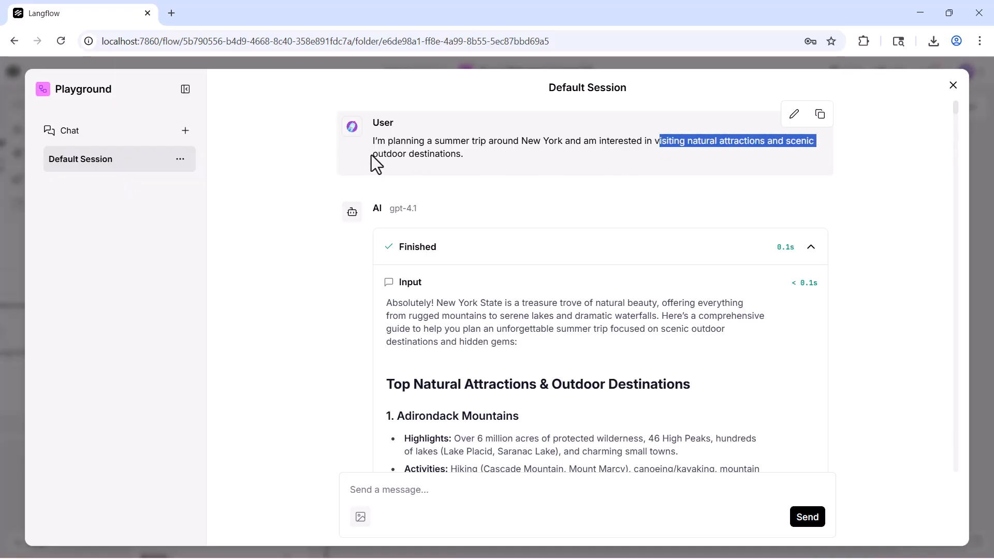
{"action": "scroll", "coordinate": [475, 375], "scroll_direction": "down", "scroll_amount": 9}
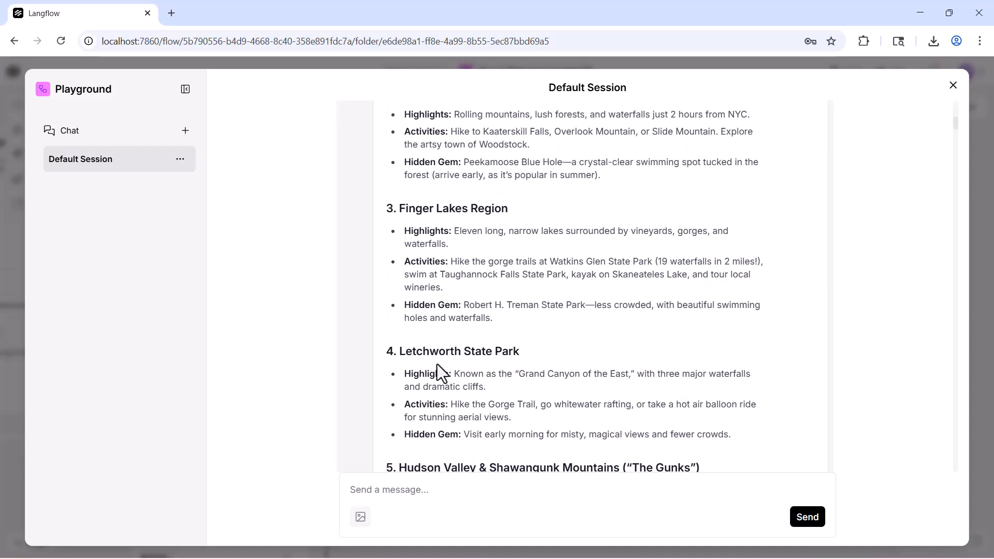
{"action": "scroll", "coordinate": [432, 375], "scroll_direction": "down", "scroll_amount": 15}
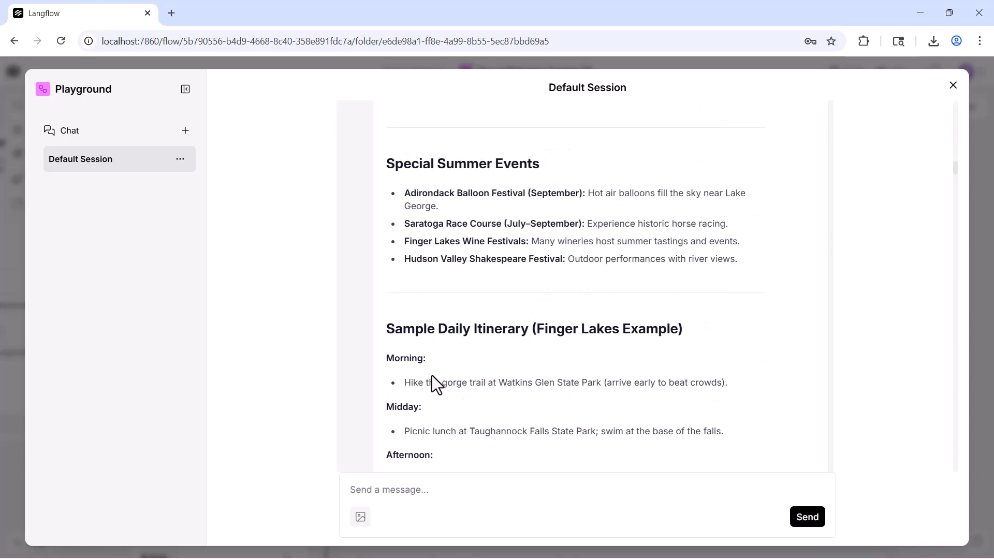
{"action": "scroll", "coordinate": [431, 376], "scroll_direction": "down", "scroll_amount": 15}
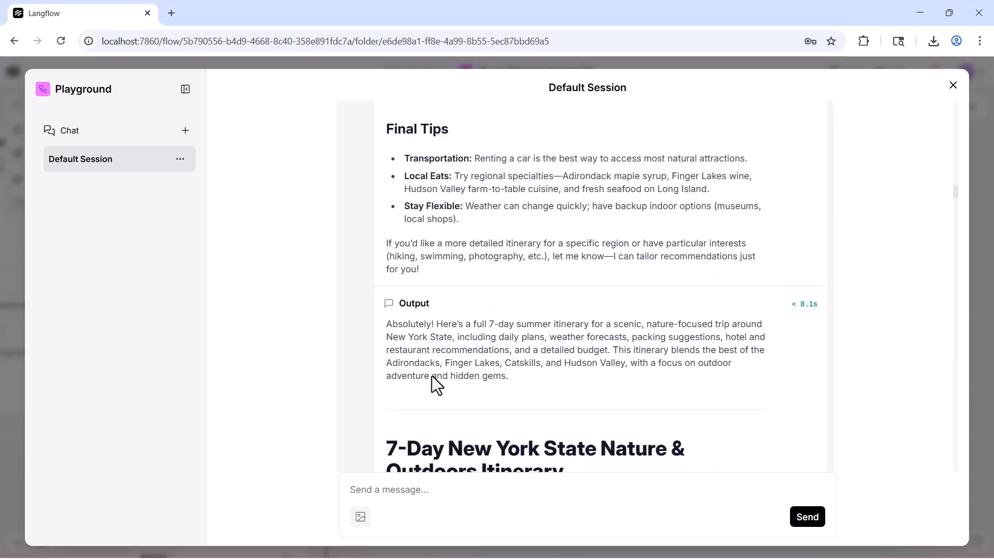
{"action": "scroll", "coordinate": [431, 376], "scroll_direction": "down", "scroll_amount": 5}
{"action": "scroll", "coordinate": [432, 377], "scroll_direction": "up", "scroll_amount": 5}
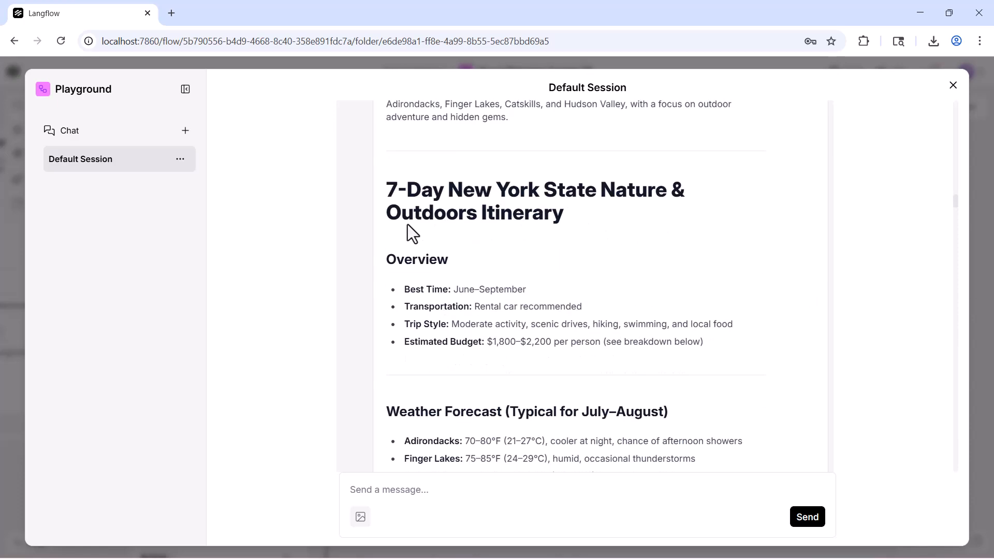
Step: Examine the Output section's 7-day itinerary heading and the Day 1 plan for Albany and the Adirondacks
{"action": "left_click_drag", "start_coordinate": [388, 185], "coordinate": [712, 220]}
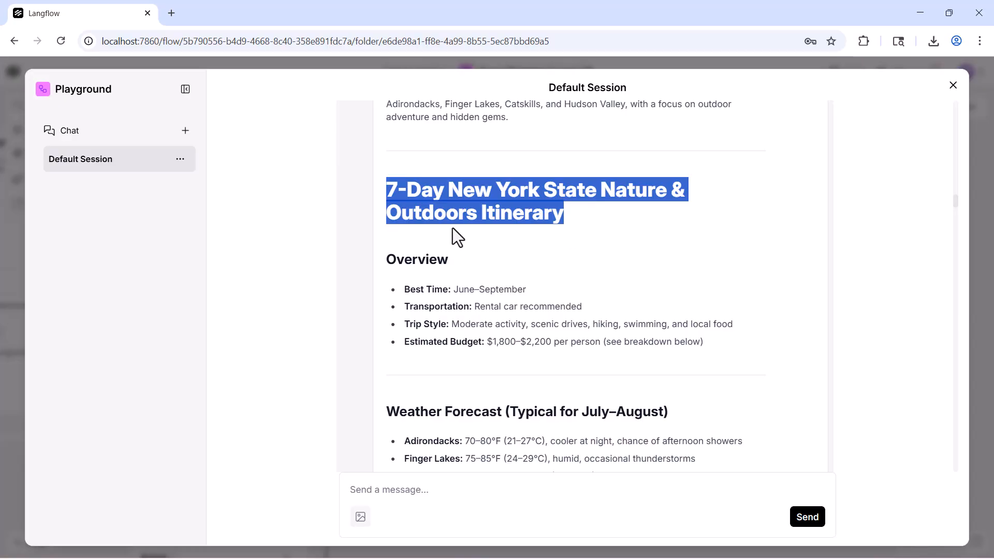
{"action": "scroll", "coordinate": [535, 449], "scroll_direction": "down", "scroll_amount": 14}
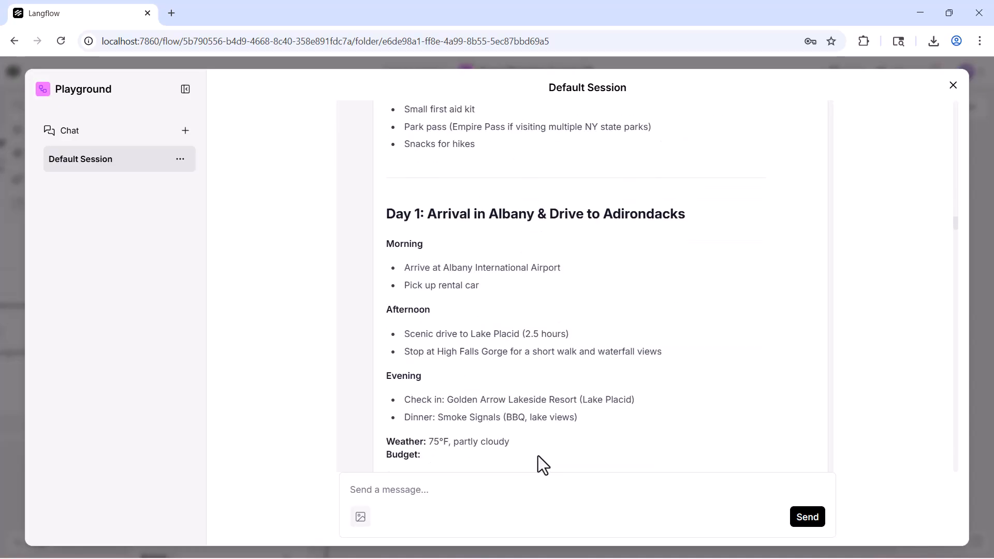
{"action": "scroll", "coordinate": [517, 388], "scroll_direction": "up", "scroll_amount": 4}
{"action": "left_click_drag", "start_coordinate": [444, 242], "coordinate": [575, 353]}
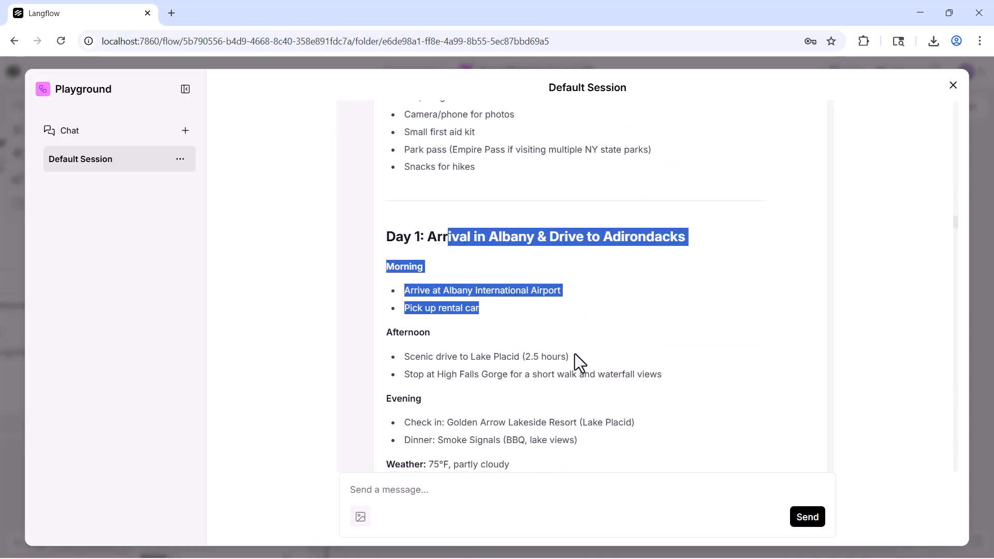
{"action": "left_click", "coordinate": [610, 398]}
Step: Read on through the daily plans in the Output section and highlight the budget items listed just before Day 5
{"action": "scroll", "coordinate": [647, 437], "scroll_direction": "down", "scroll_amount": 7}
{"action": "scroll", "coordinate": [477, 332], "scroll_direction": "down", "scroll_amount": 15}
{"action": "scroll", "coordinate": [414, 382], "scroll_direction": "down", "scroll_amount": 2}
{"action": "left_click_drag", "start_coordinate": [392, 293], "coordinate": [481, 407]}
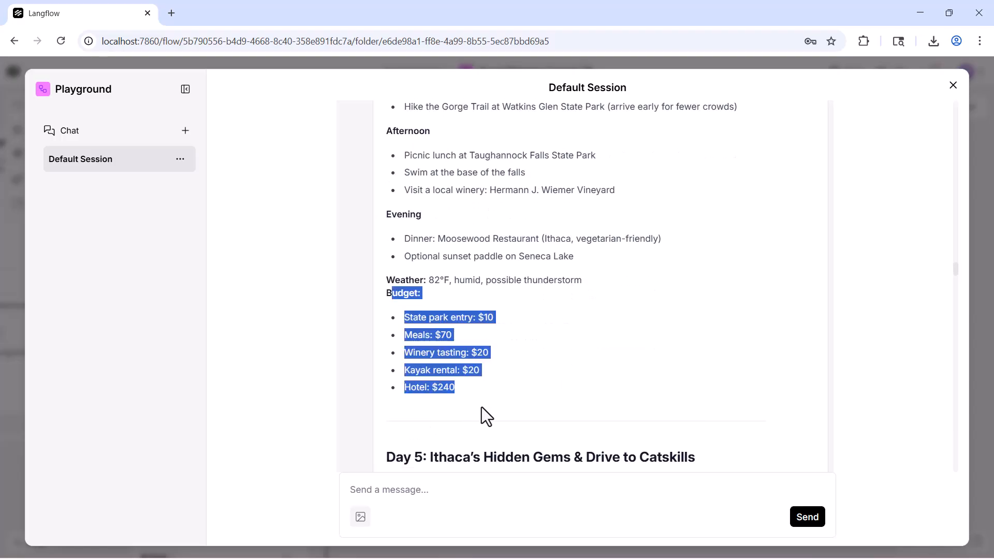
{"action": "left_click", "coordinate": [443, 353]}
{"action": "left_click_drag", "start_coordinate": [429, 323], "coordinate": [570, 428]}
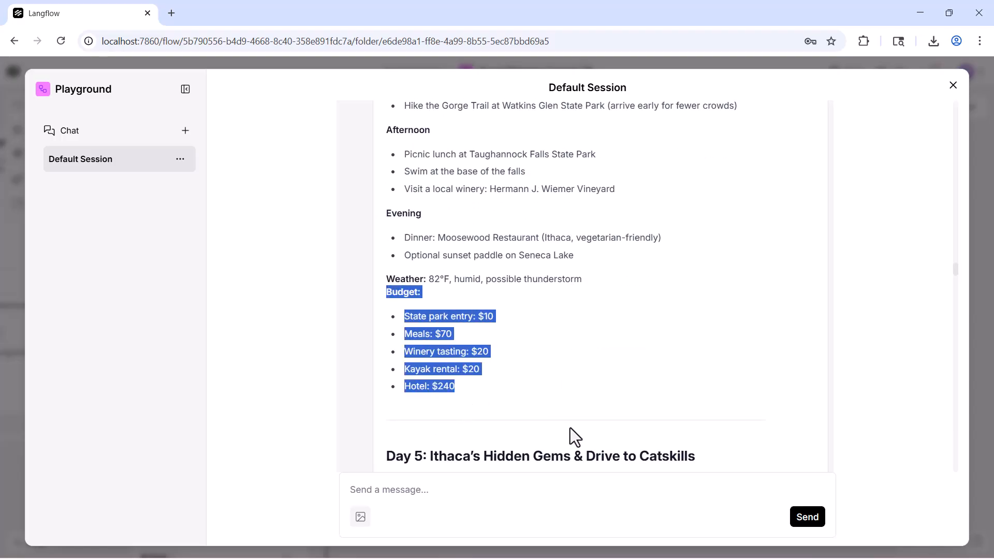
{"action": "scroll", "coordinate": [520, 357], "scroll_direction": "down", "scroll_amount": 20}
Step: Close the Playground and view the three connected travel agents together on the canvas
{"action": "left_click", "coordinate": [953, 86]}
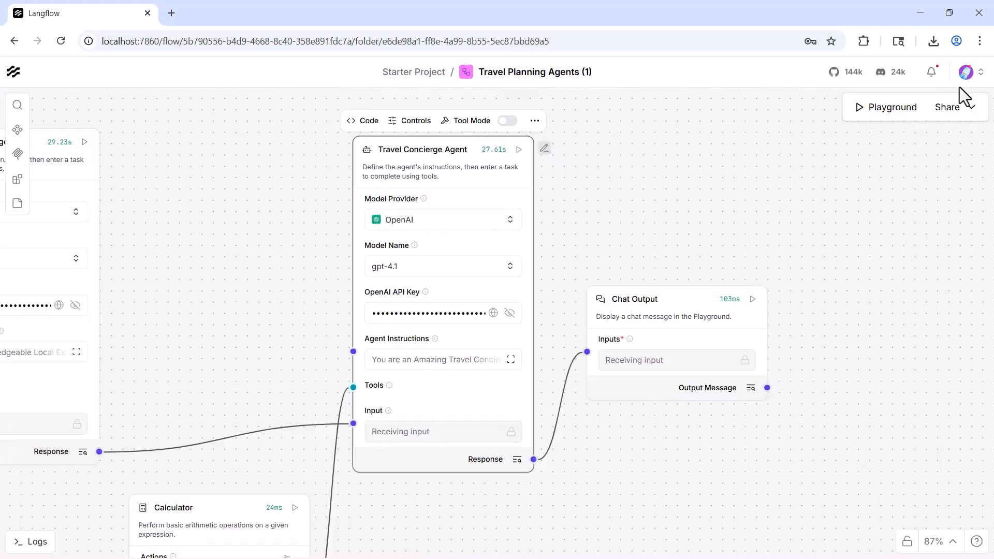
{"action": "scroll", "coordinate": [766, 480], "scroll_direction": "down", "scroll_amount": 3}
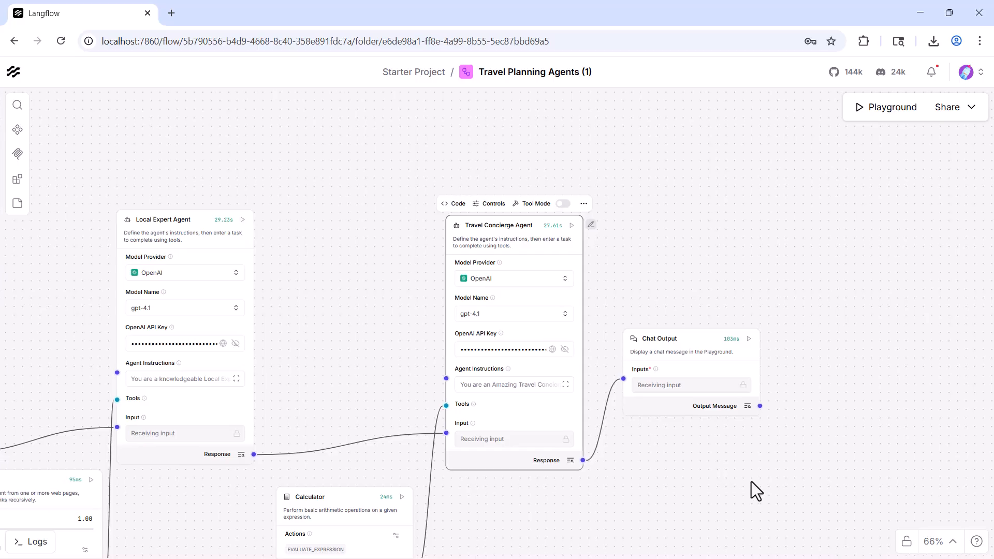
{"action": "left_click_drag", "start_coordinate": [751, 481], "coordinate": [989, 440]}
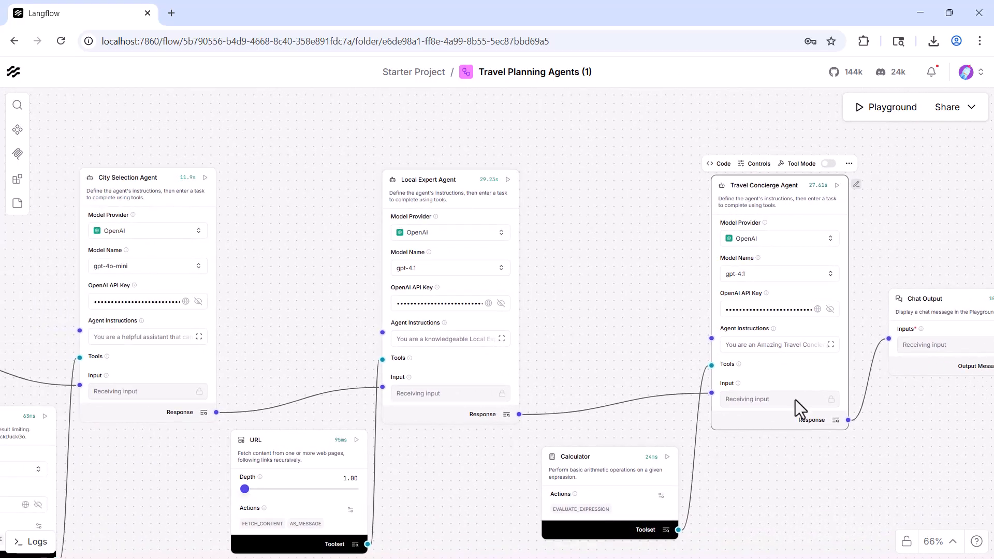